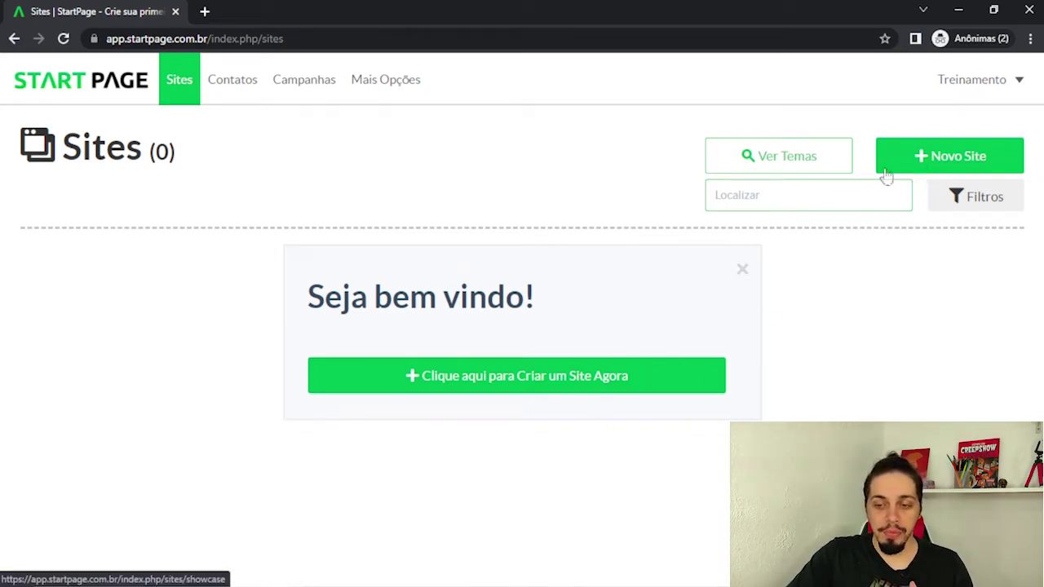
Start a Novo Site and browse the Escolha Seu Tema gallery of free Turbo templates.
left_click(919, 159)
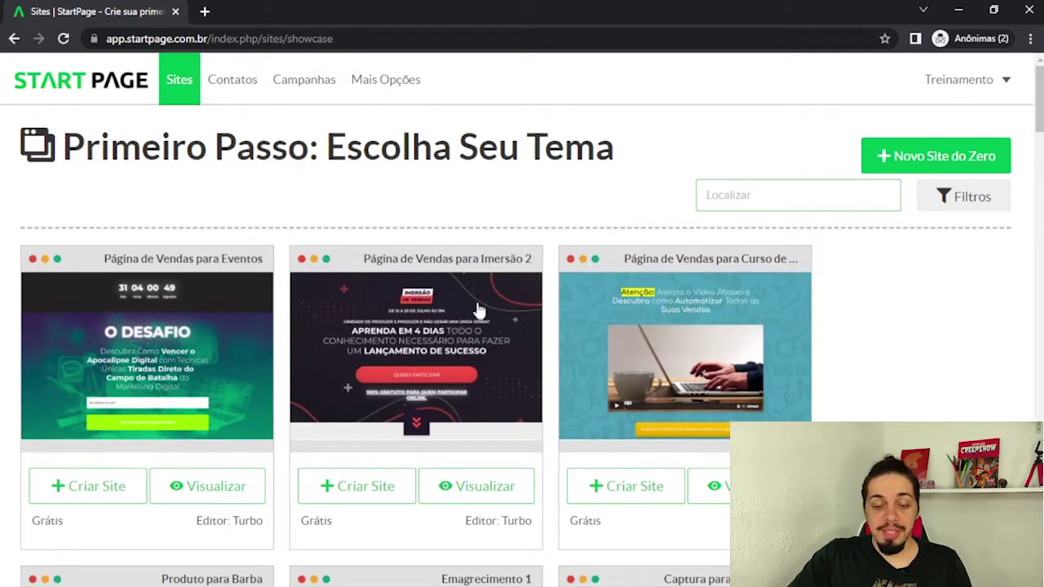
scroll(512, 275, "down", 1)
scroll(462, 338, "down", 3)
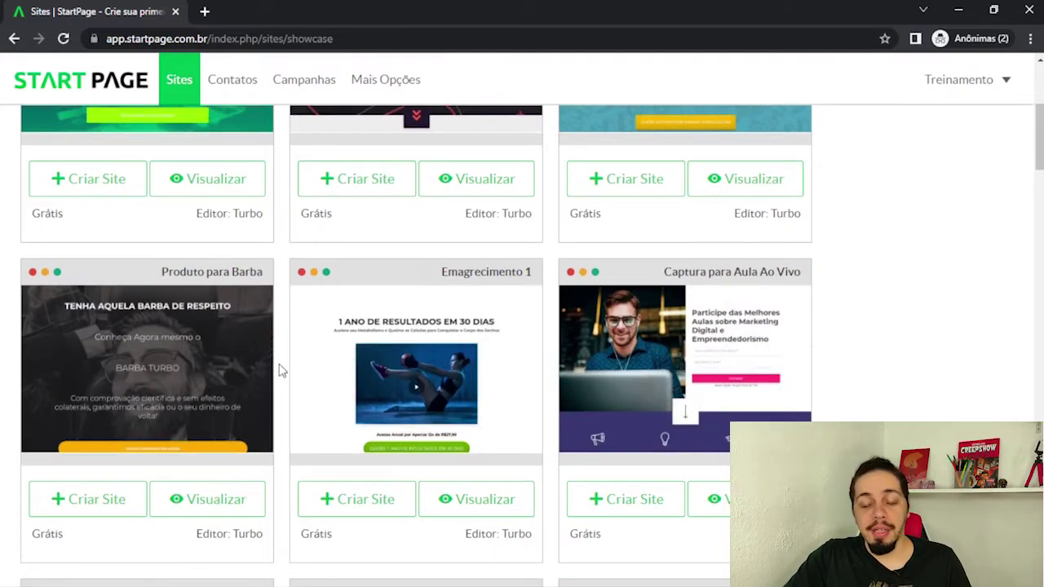
scroll(279, 372, "down", 4)
scroll(279, 371, "down", 1)
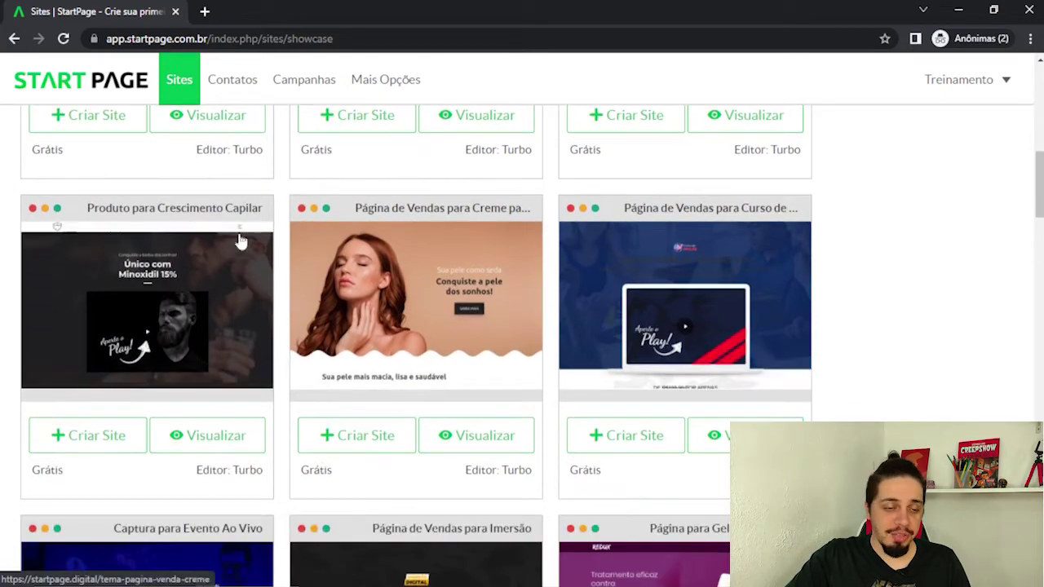
scroll(490, 361, "down", 7)
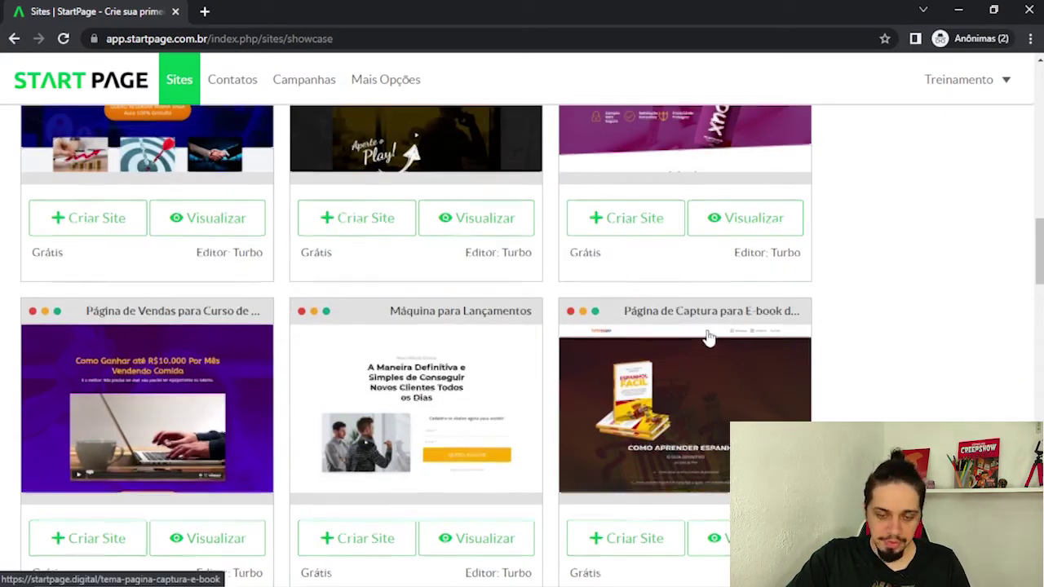
scroll(702, 335, "down", 3)
scroll(334, 238, "down", 11)
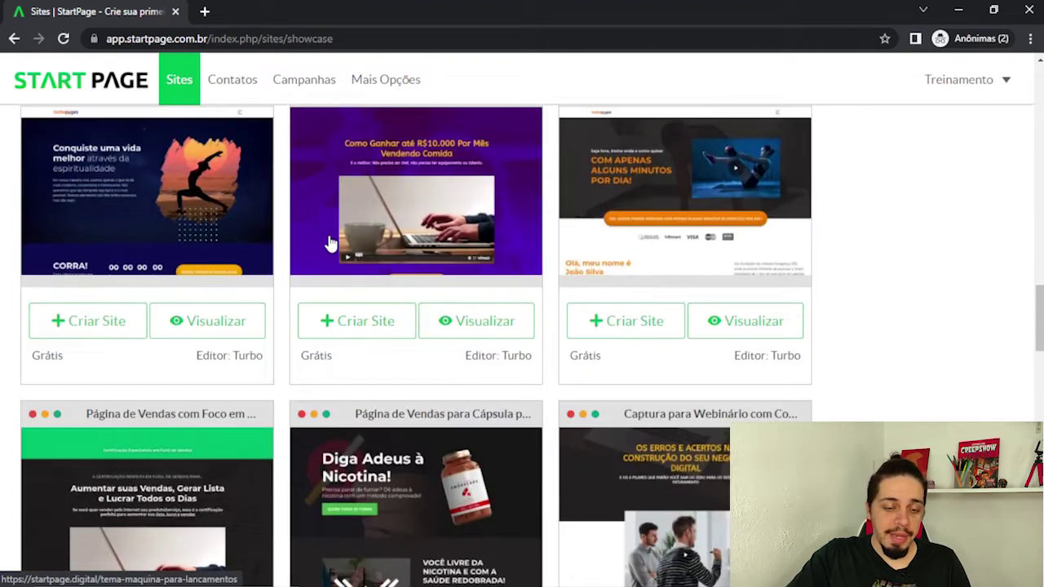
scroll(330, 245, "down", 6)
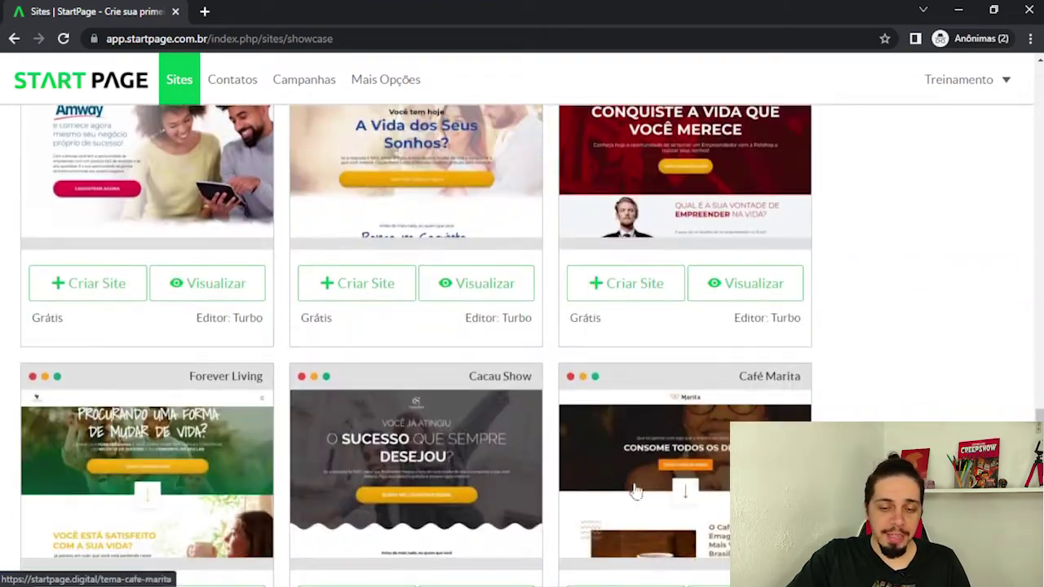
scroll(753, 182, "down", 4)
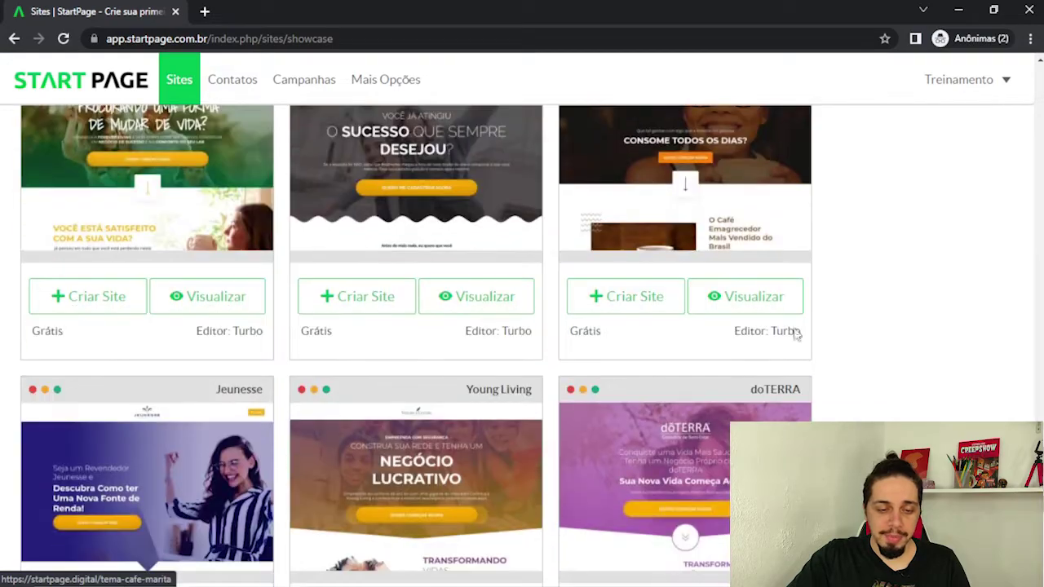
scroll(546, 221, "down", 3)
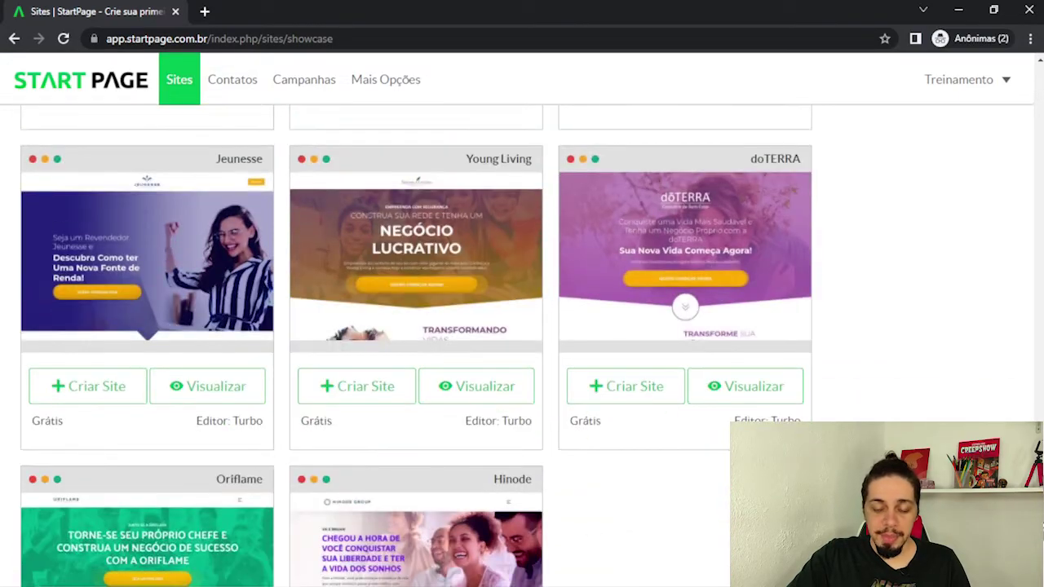
scroll(663, 229, "up", 15)
scroll(181, 362, "up", 3)
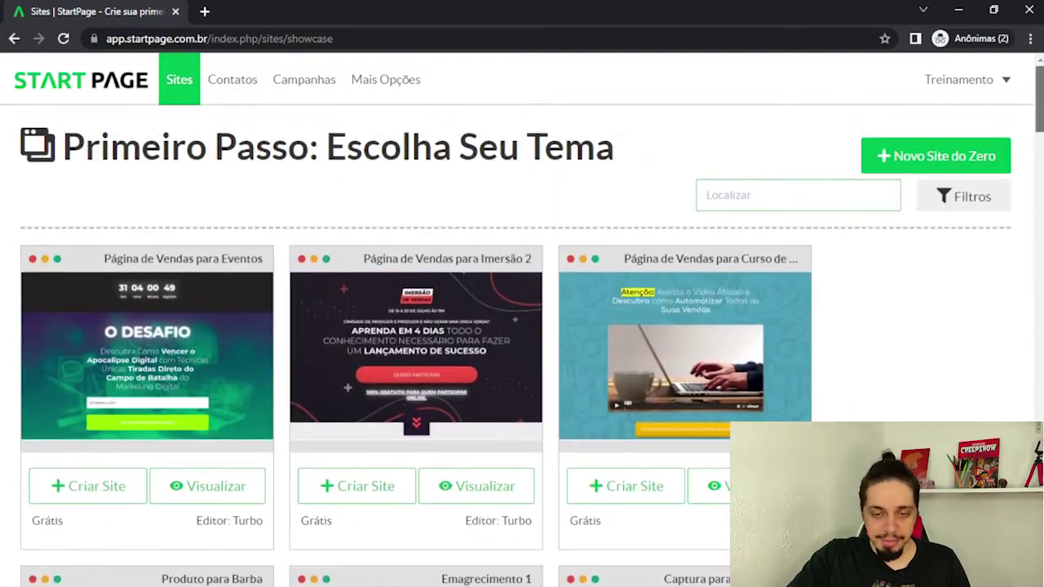
scroll(182, 362, "down", 5)
scroll(395, 479, "down", 2)
scroll(722, 445, "up", 6)
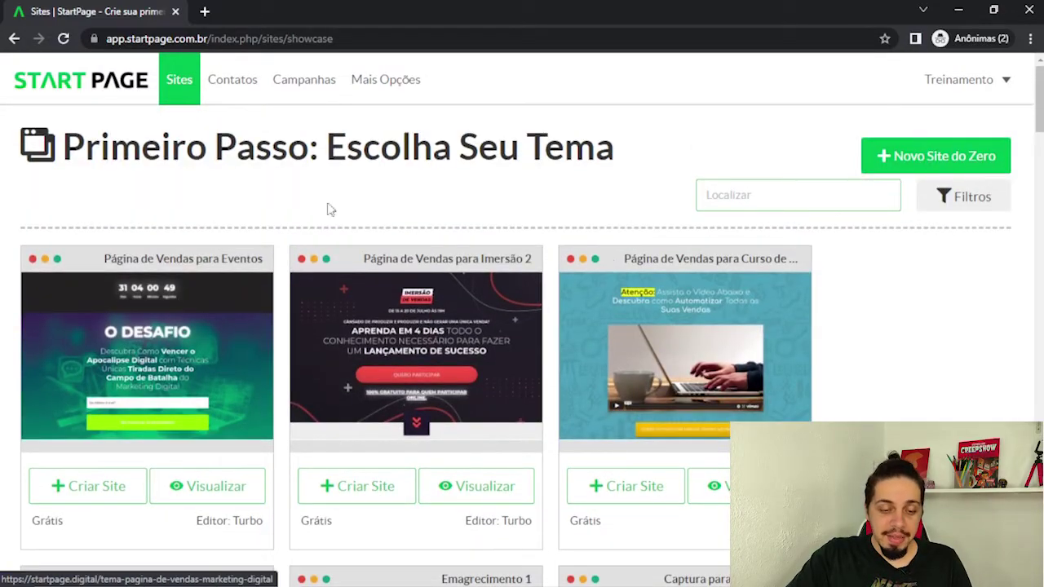
scroll(27, 422, "down", 3)
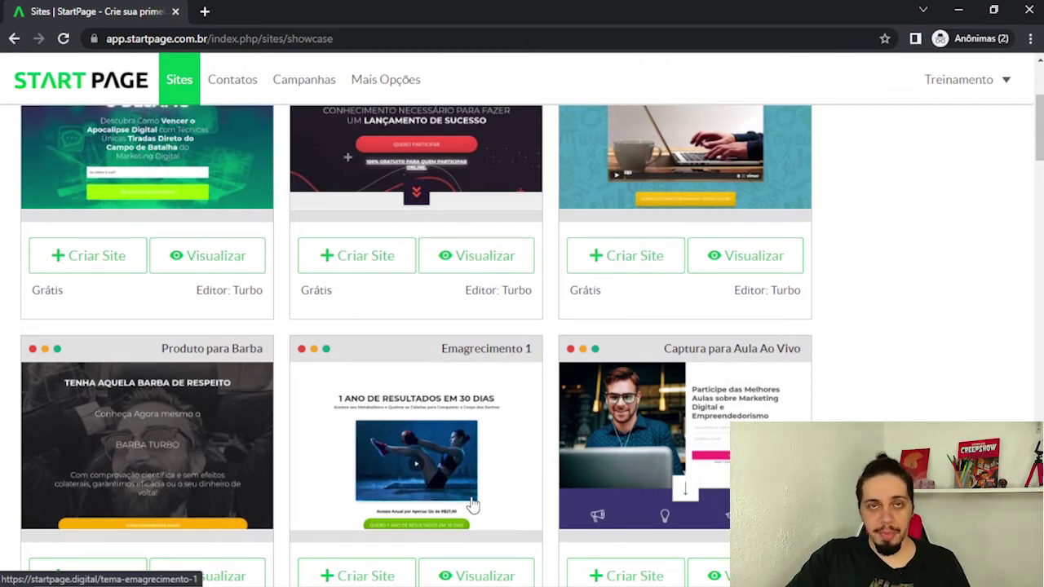
scroll(473, 504, "up", 2)
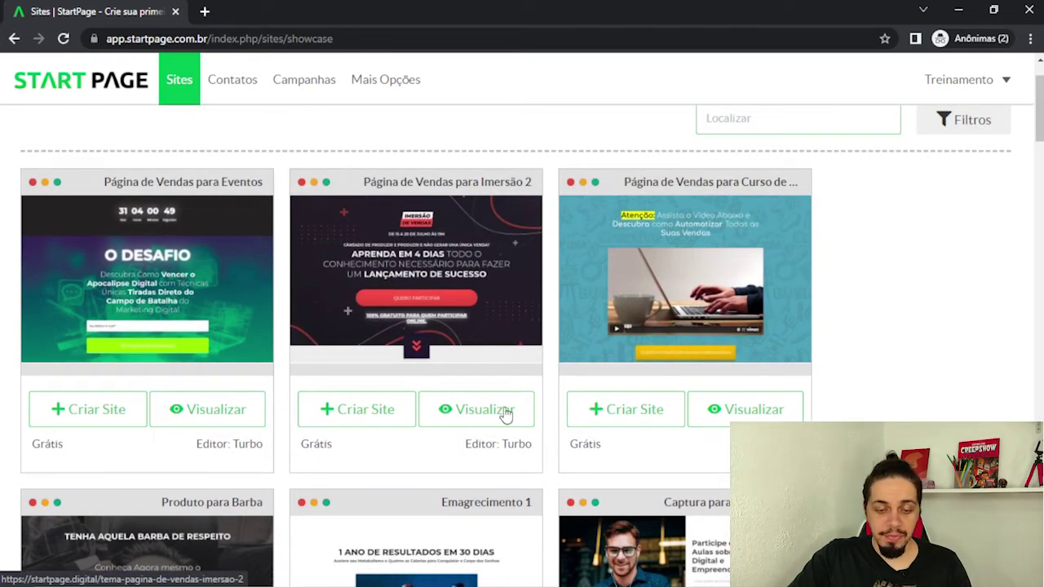
left_click(486, 414)
scroll(153, 435, "down", 12)
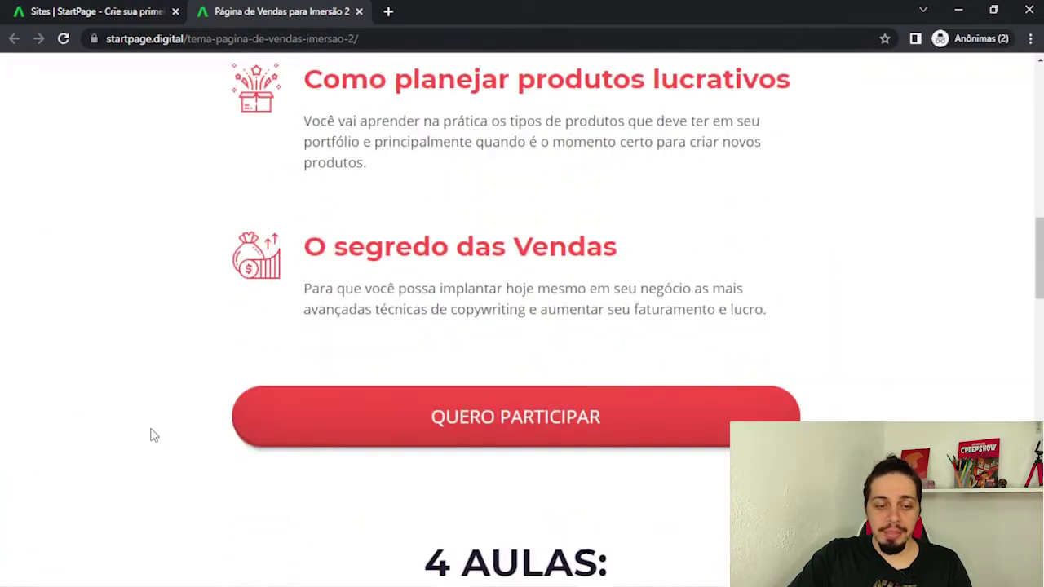
scroll(153, 434, "down", 10)
scroll(155, 438, "down", 12)
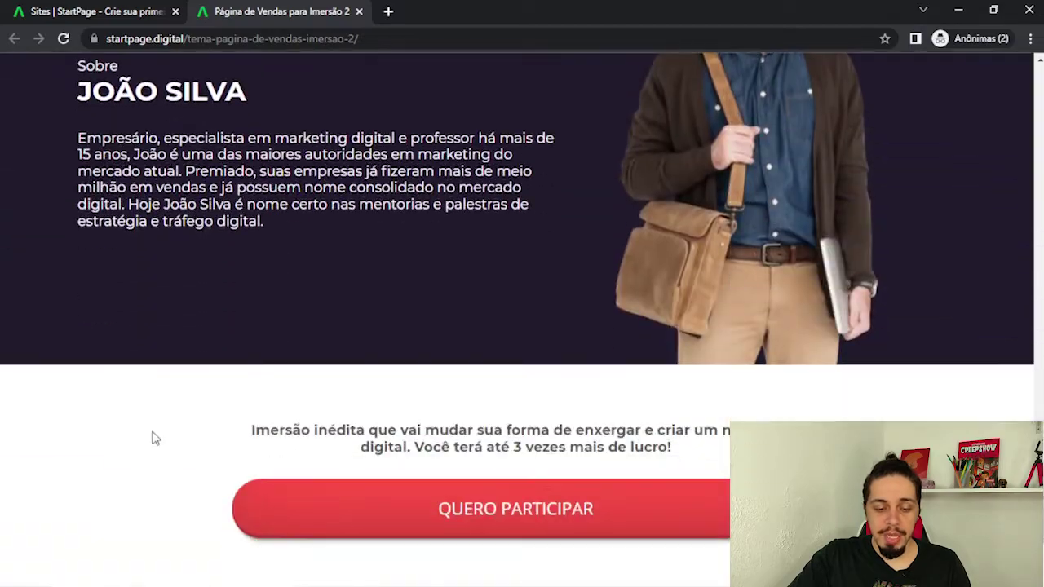
scroll(155, 438, "up", 20)
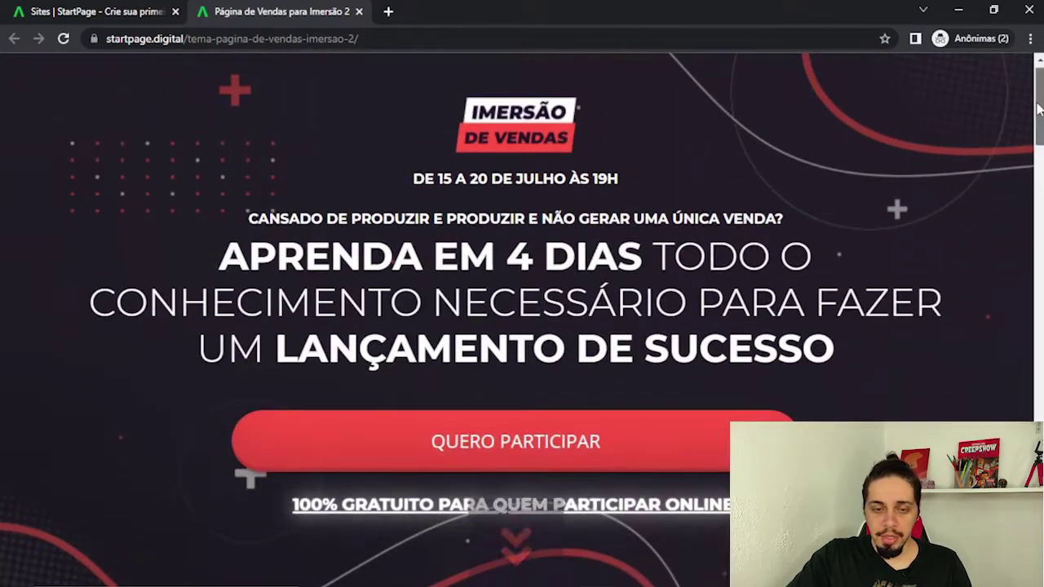
left_click(361, 11)
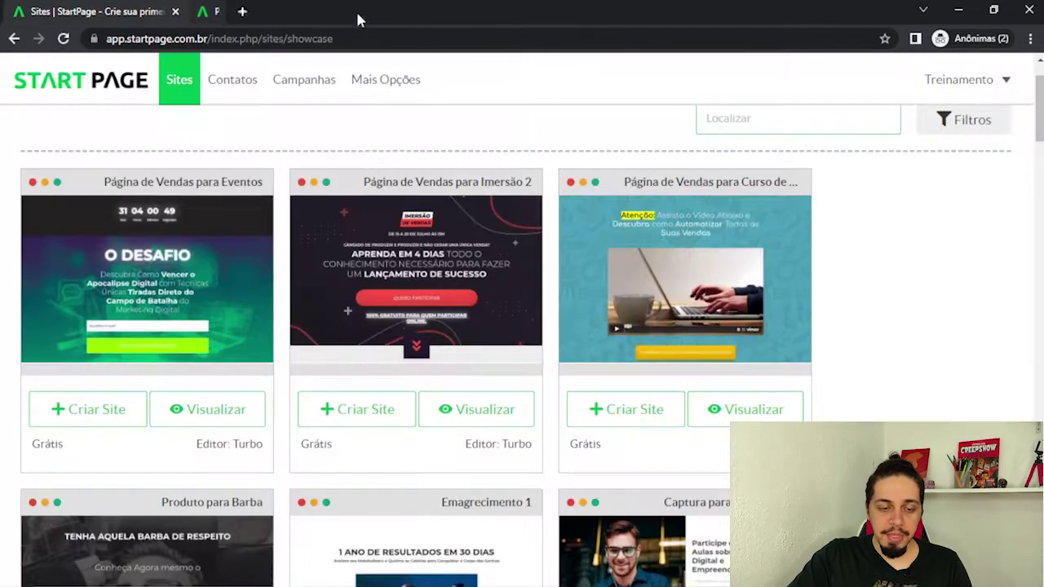
left_click(350, 414)
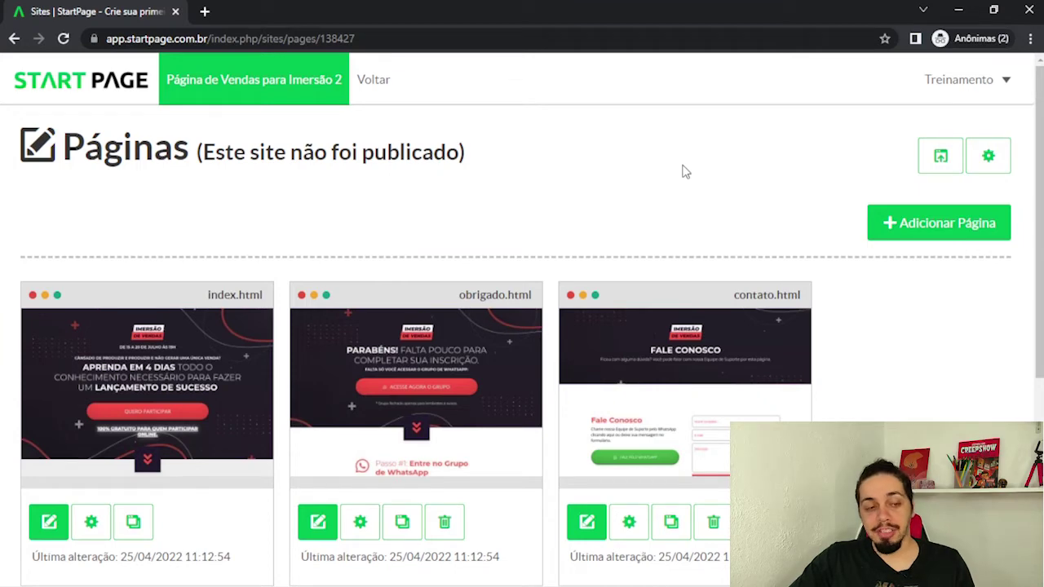
scroll(686, 171, "down", 1)
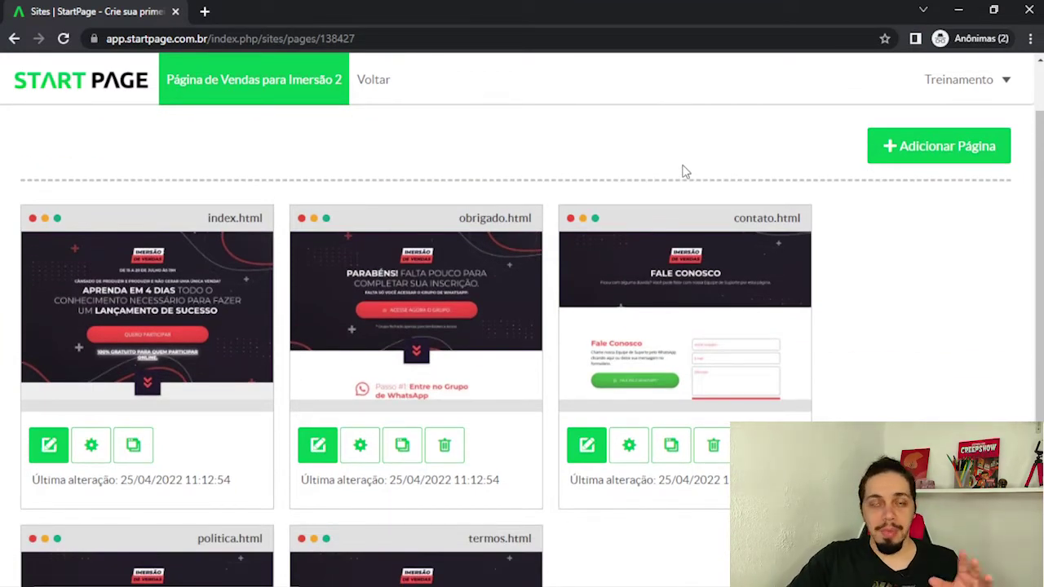
scroll(686, 172, "down", 2)
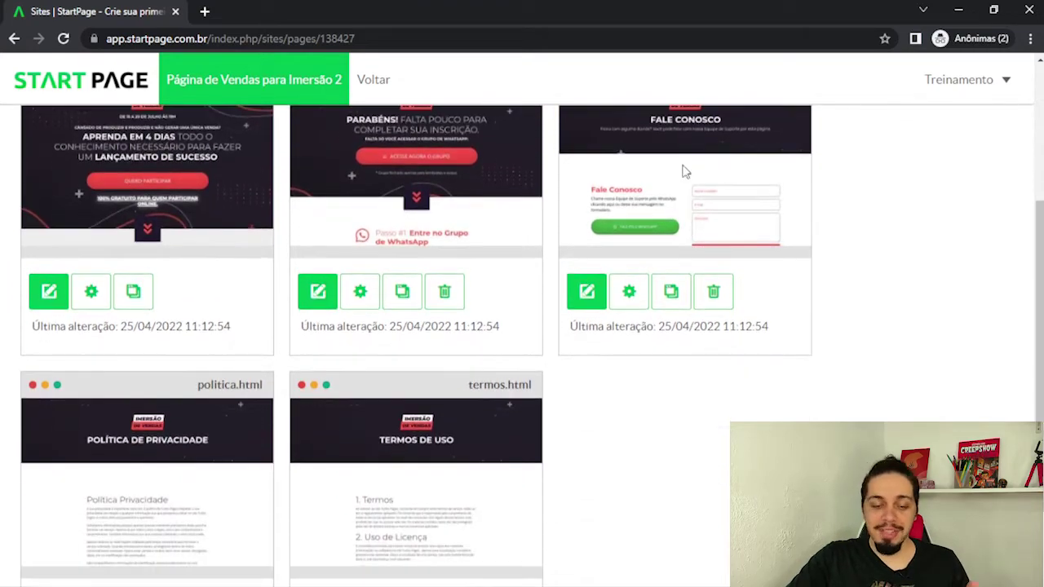
scroll(685, 171, "up", 1)
scroll(684, 173, "up", 1)
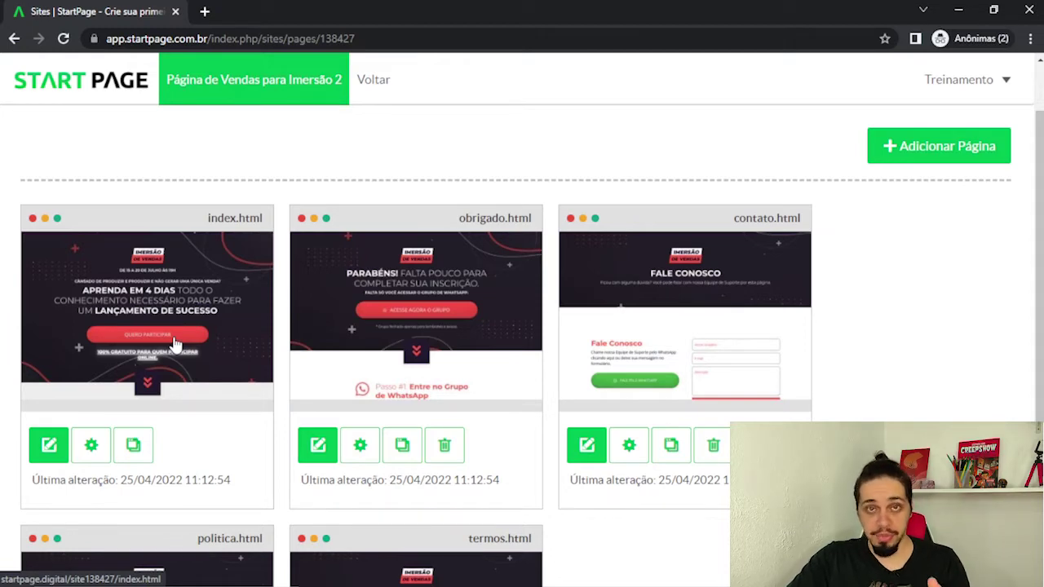
scroll(498, 294, "down", 1)
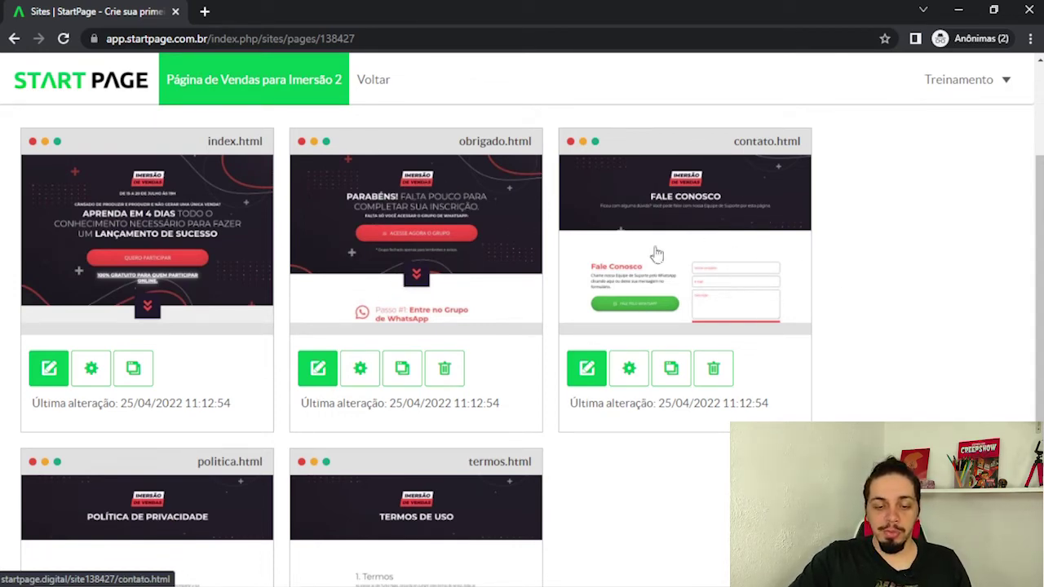
scroll(243, 362, "down", 2)
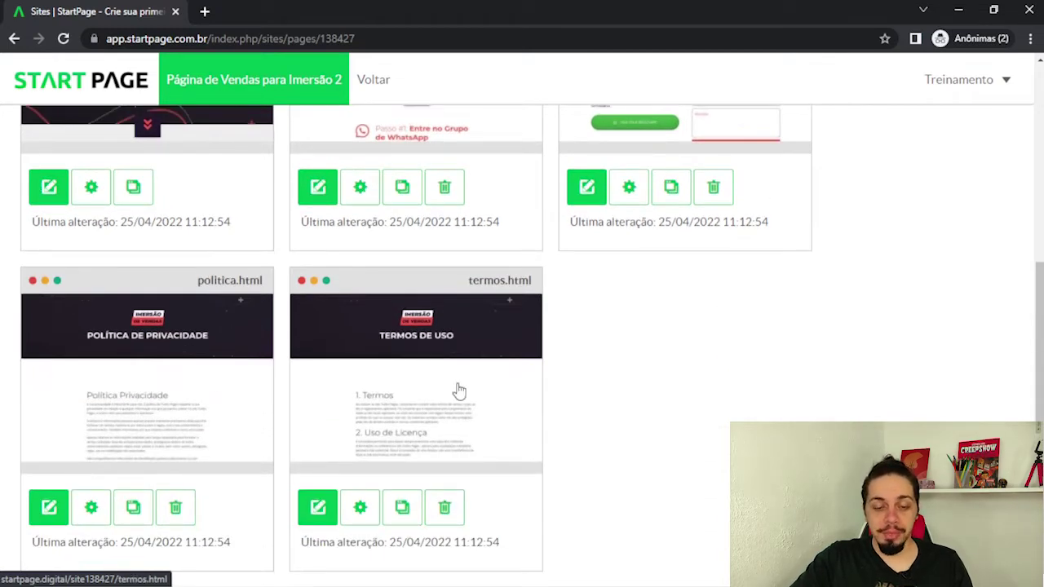
scroll(459, 390, "up", 1)
scroll(459, 390, "up", 1)
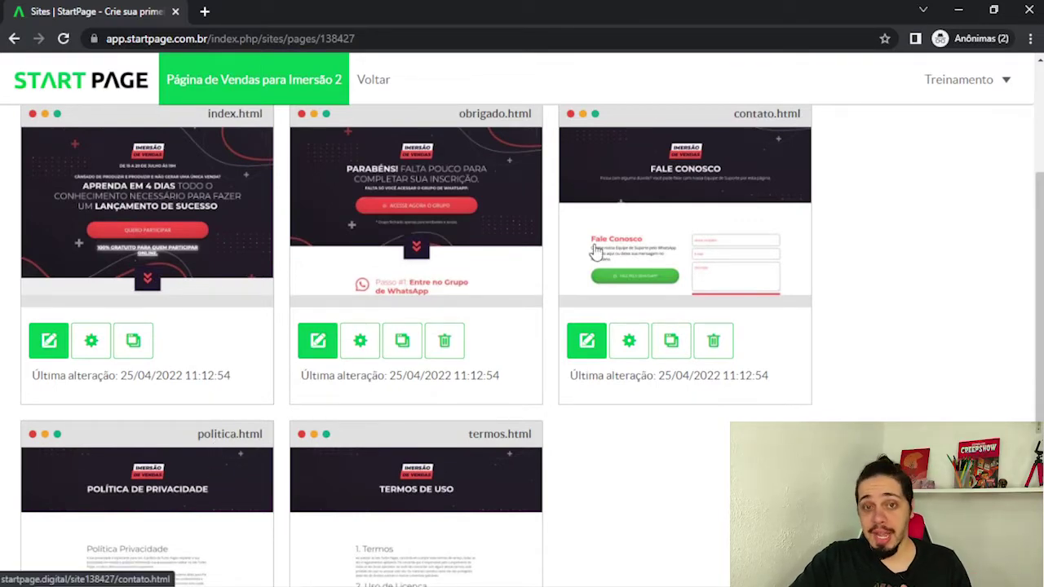
scroll(597, 251, "up", 1)
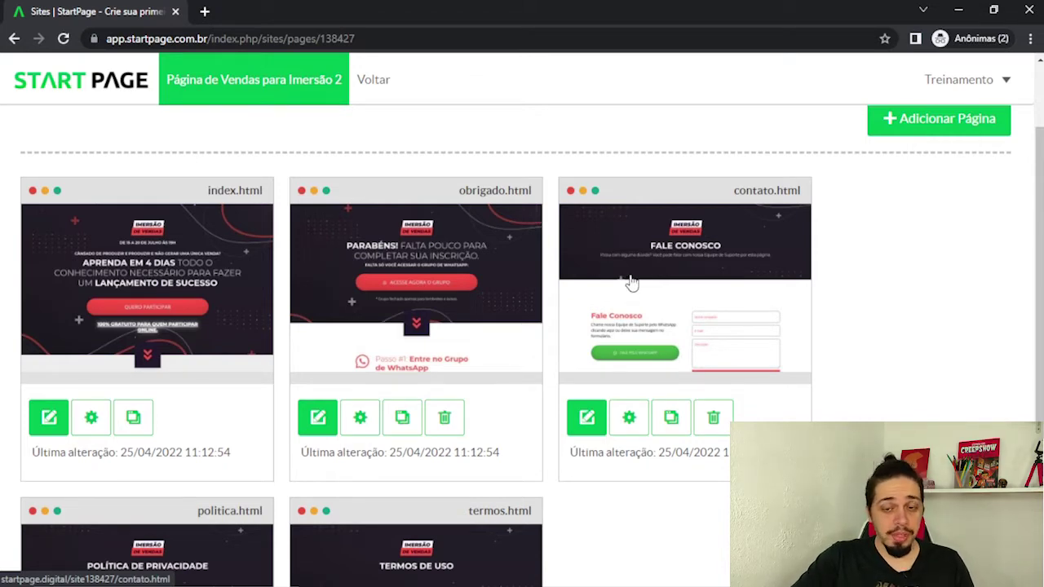
scroll(632, 282, "up", 2)
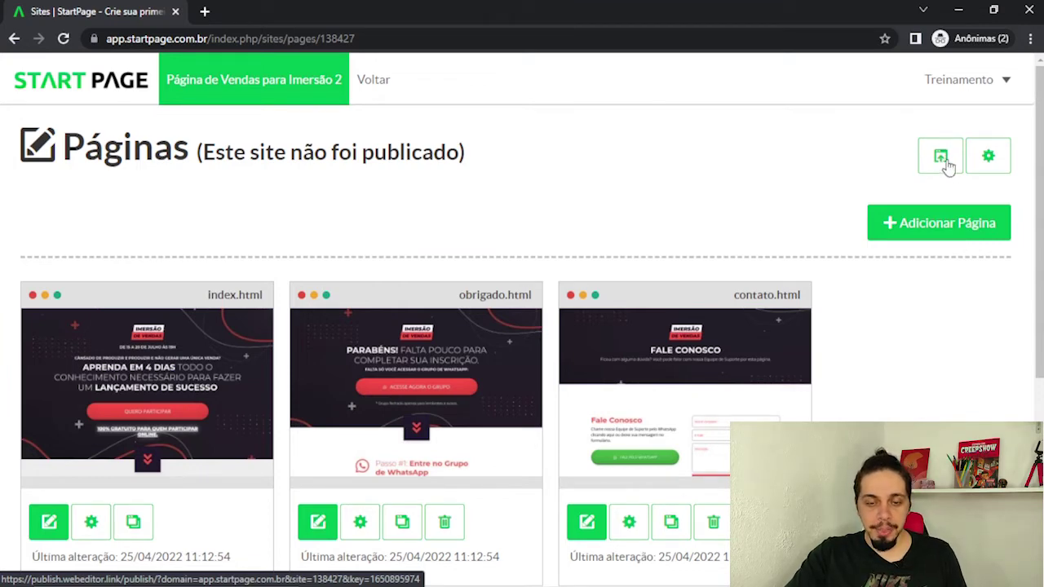
Publish, load the live page at startpage.digital/site138427/ without ?time, and open Quero Participar.
left_click(943, 160)
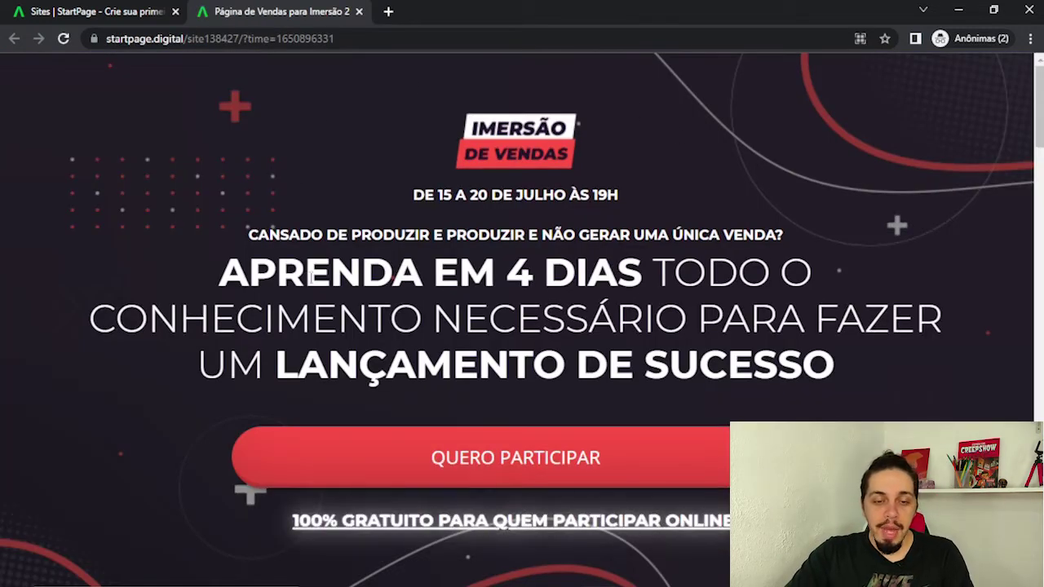
left_click(220, 39)
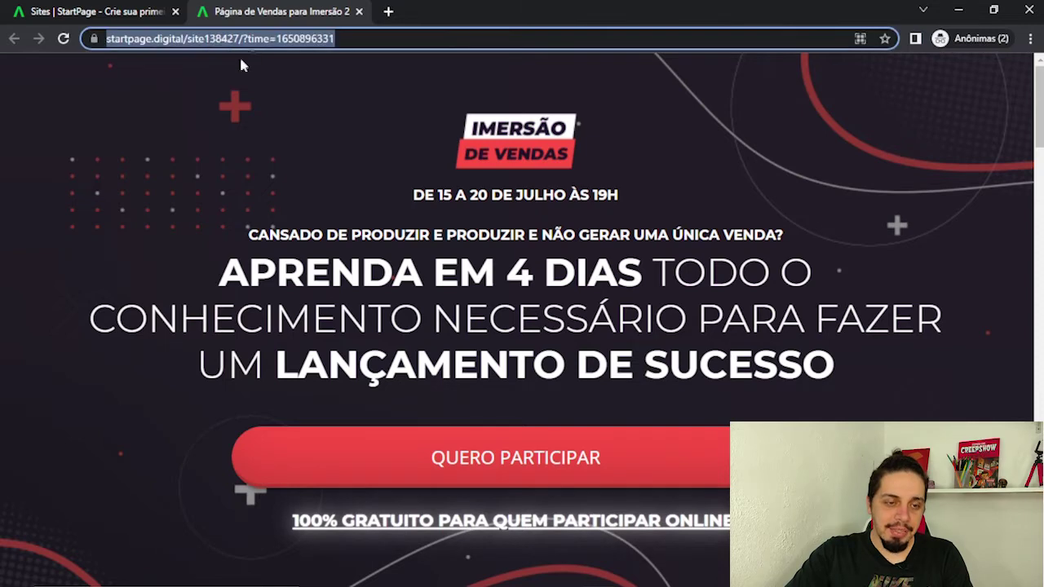
left_click(244, 38)
left_click_drag(277, 39, 414, 31)
key("BackSpace")
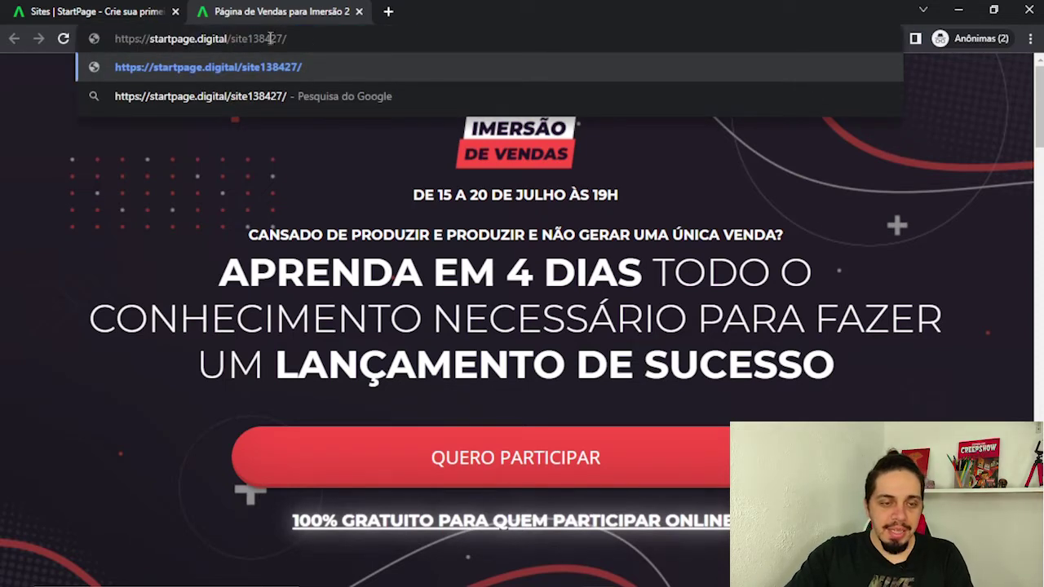
key("ctrl+a")
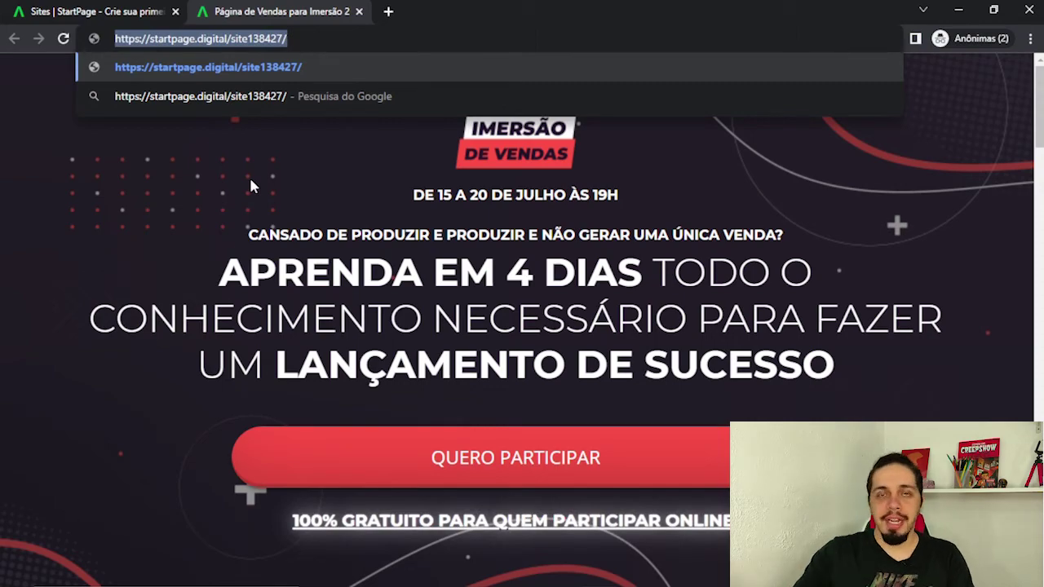
key("Return")
scroll(490, 326, "down", 2)
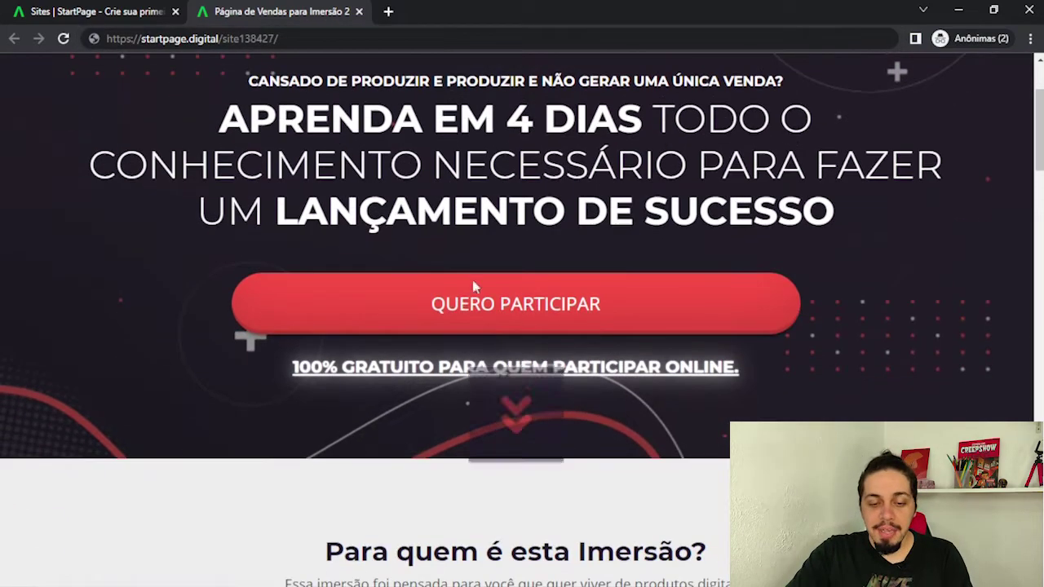
left_click(513, 326)
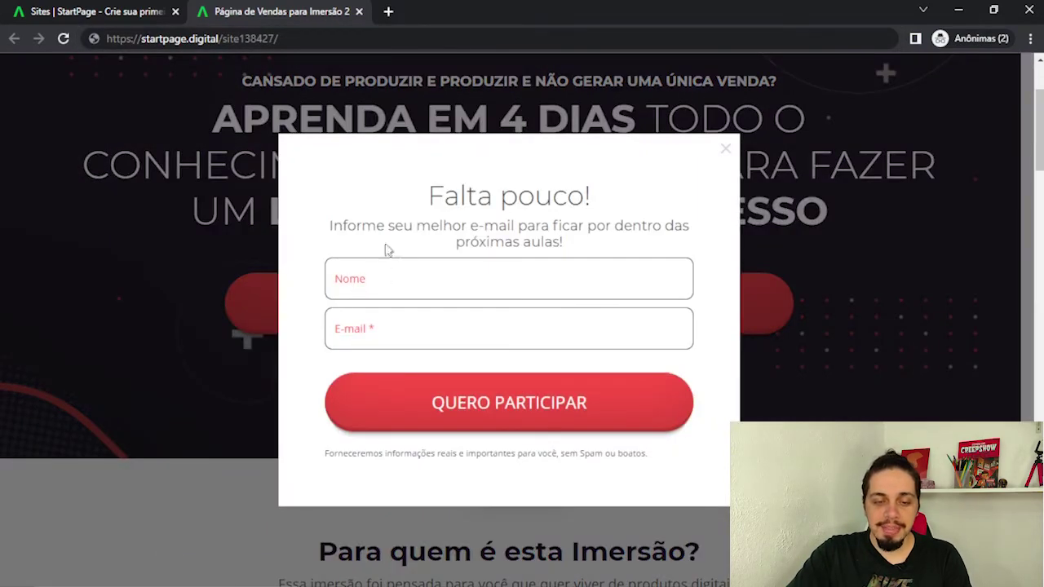
Fill the signup form's Nome and E-mail fields with a name and e-mail address, then submit.
type("Douglas")
key("Tab")
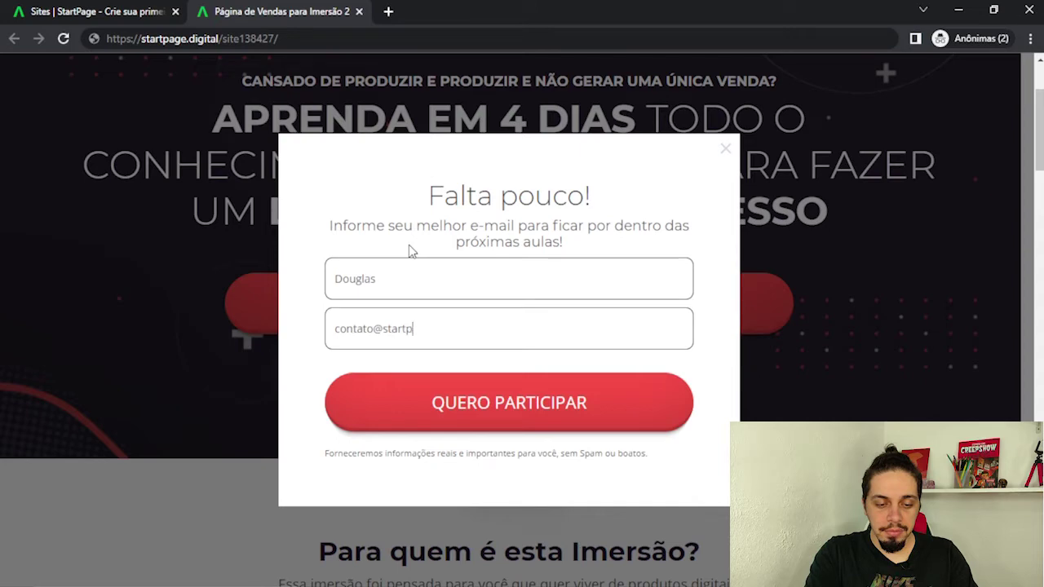
left_click(512, 423)
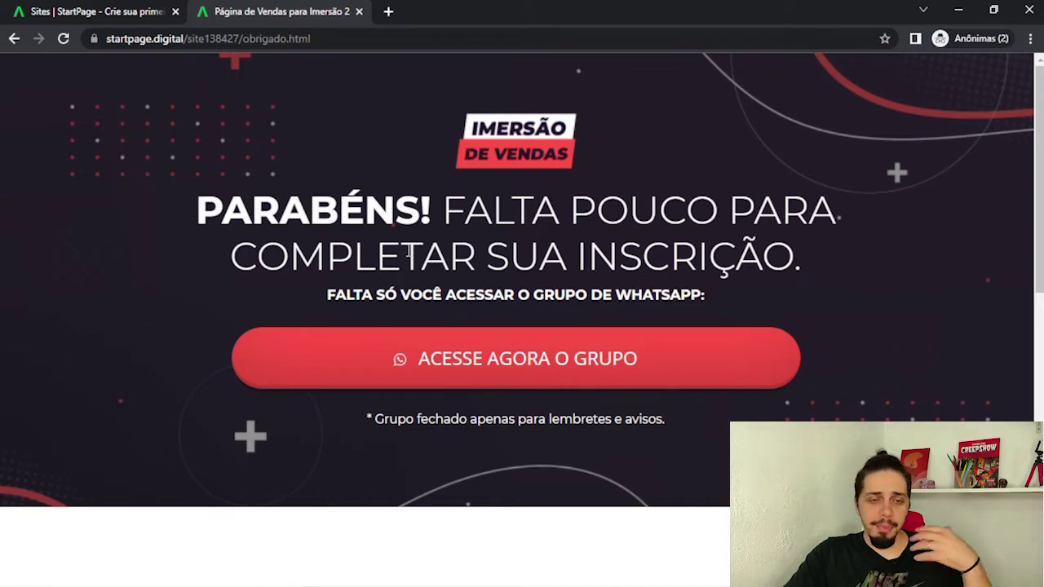
Scroll down the PARABÉNS obrigado.html thank-you page.
scroll(408, 254, "down", 3)
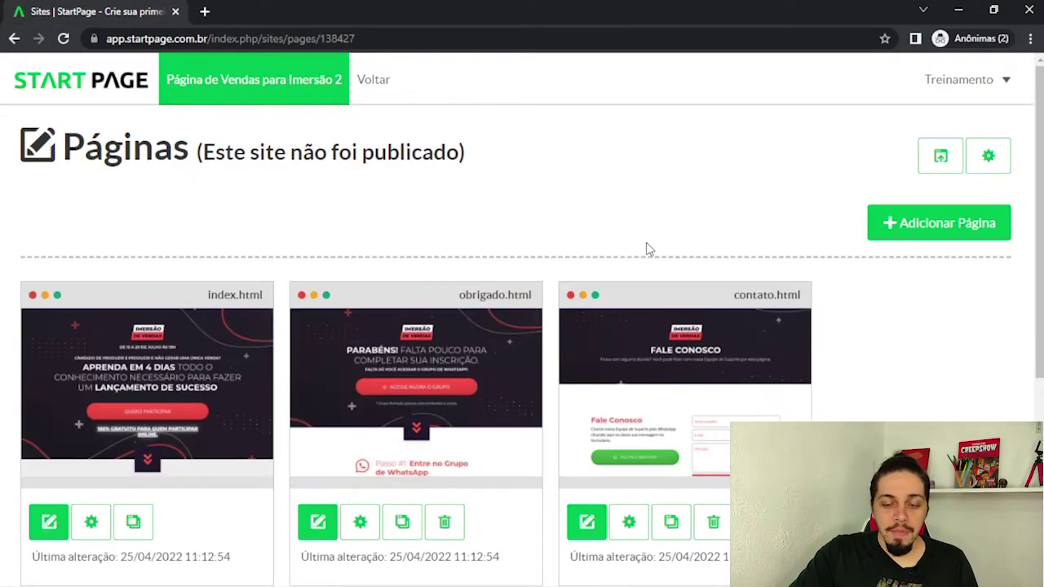
Replace Título do Site with 'Conheça a Imersão…' in the site settings and save them.
left_click(997, 161)
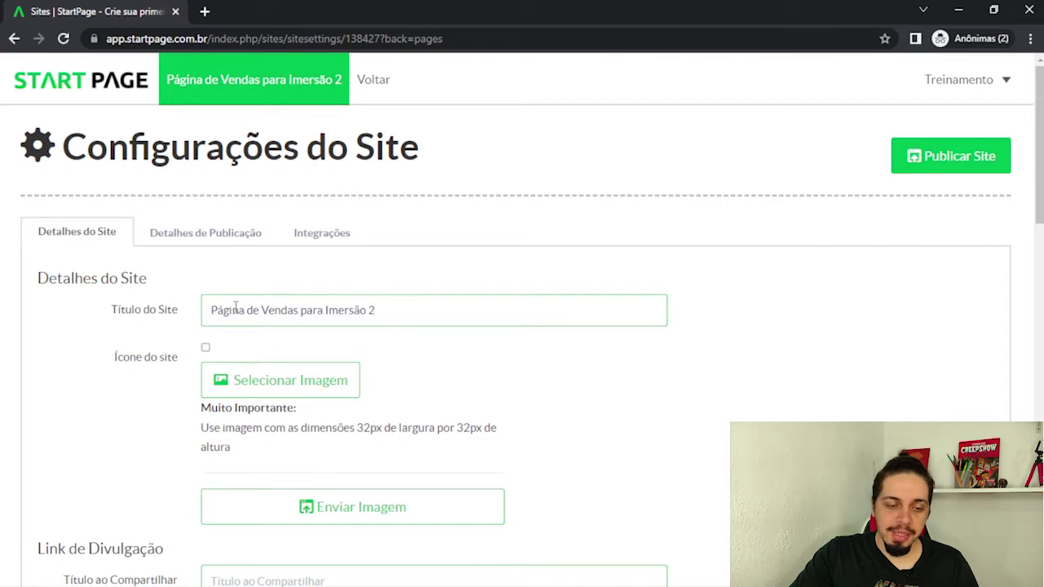
triple_click(371, 310)
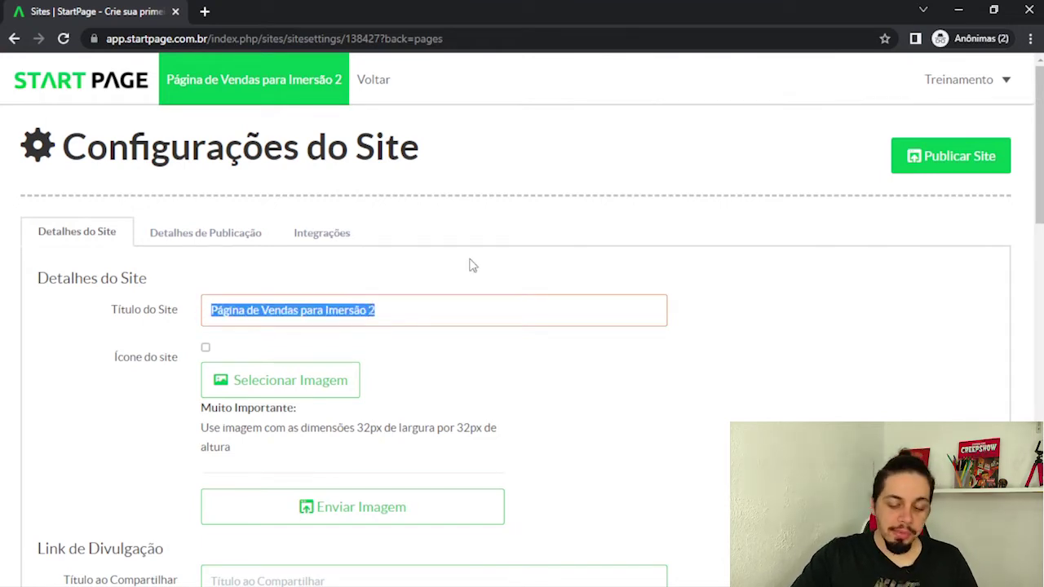
key("BackSpace")
type("Conheça a l")
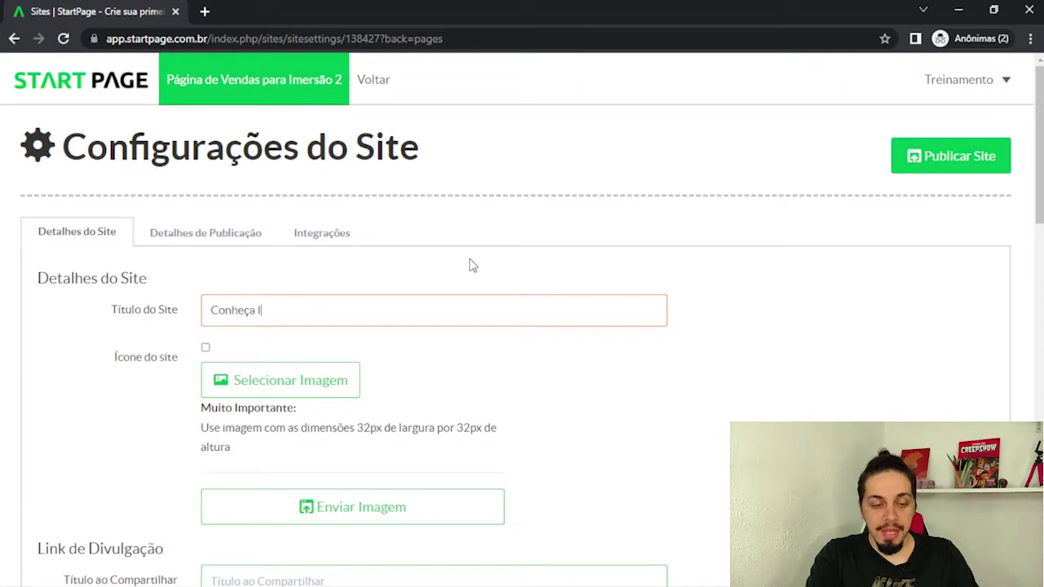
type("mersão que vai te Ensinar a Construir um Negócio Digital em 30 dias")
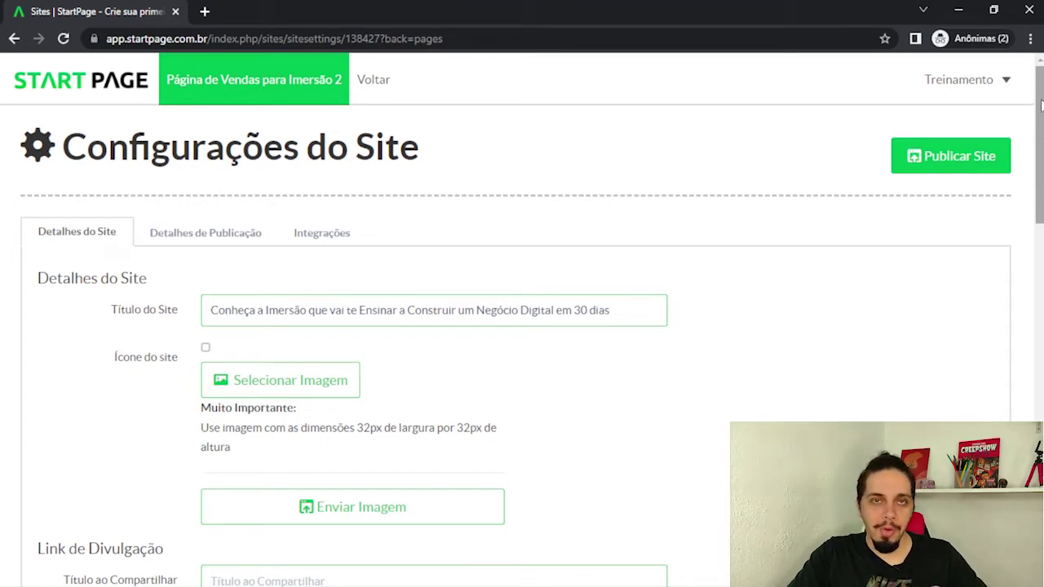
left_click_drag(1041, 105, 1041, 472)
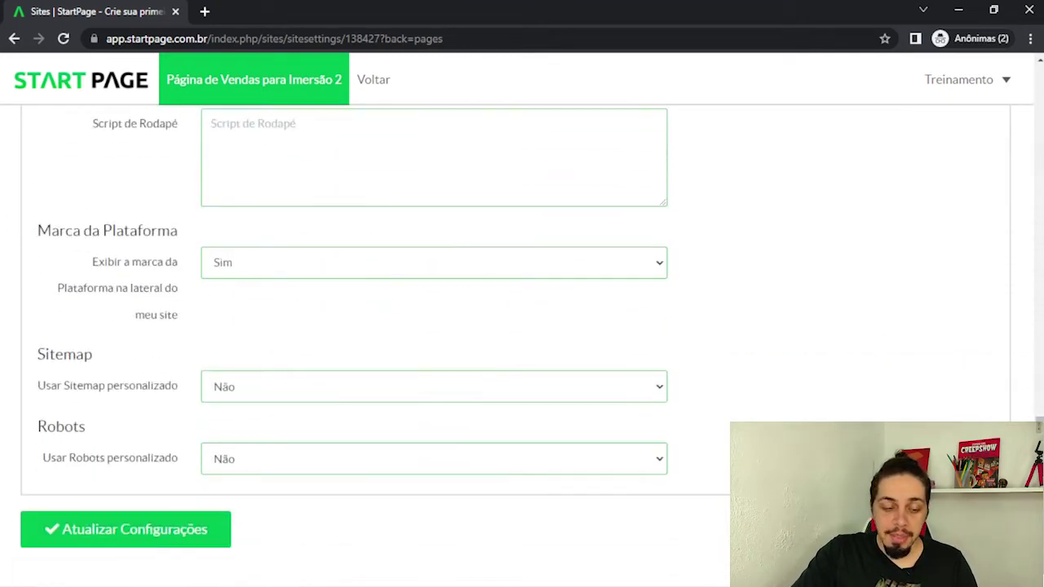
left_click(90, 529)
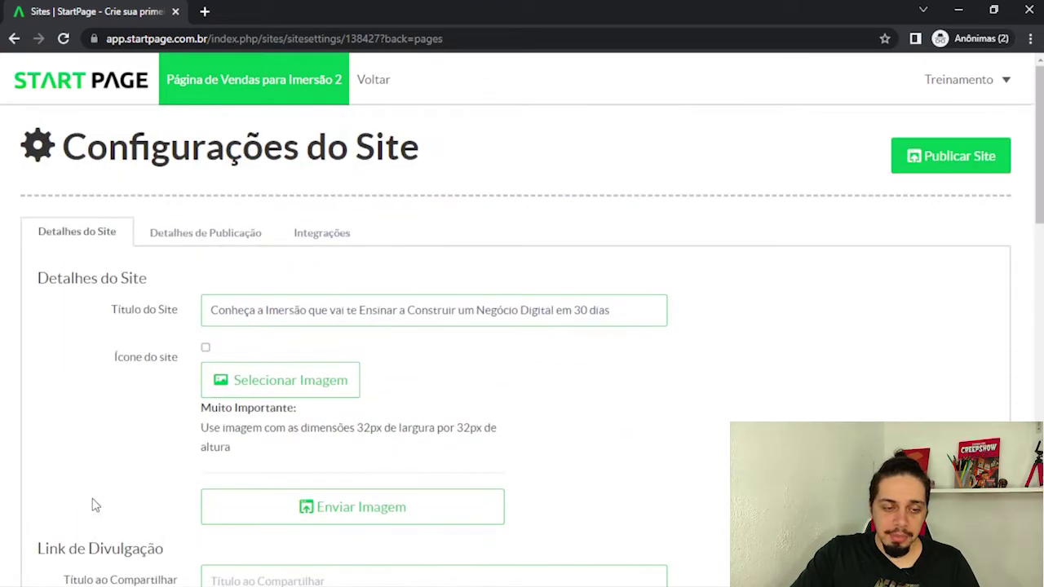
Under Alterar Minha URL, replace site138427 with pagina-de-vendas-imersao as the desired URL.
left_click(191, 238)
scroll(189, 212, "down", 1)
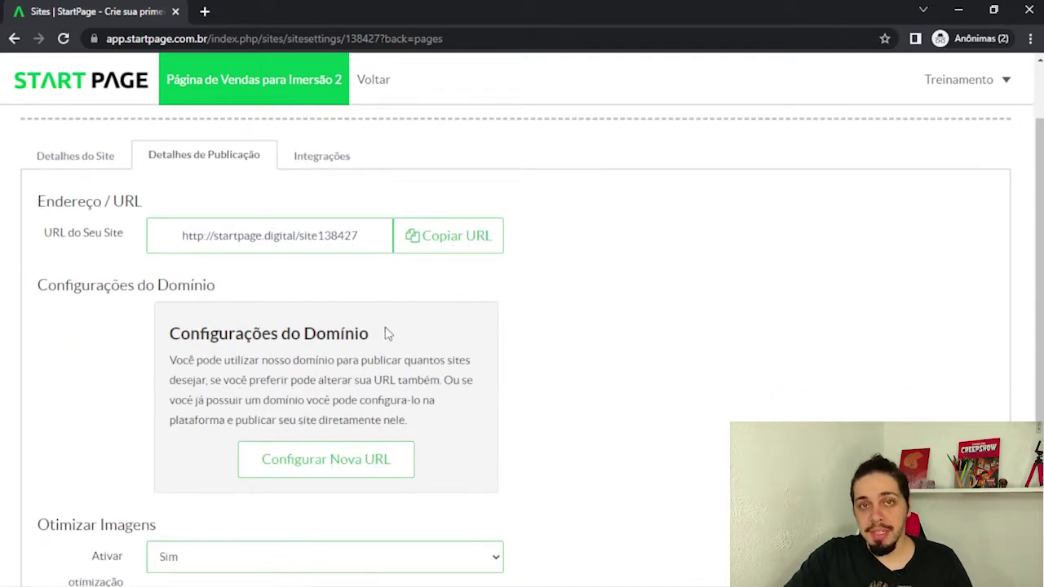
scroll(400, 309, "down", 1)
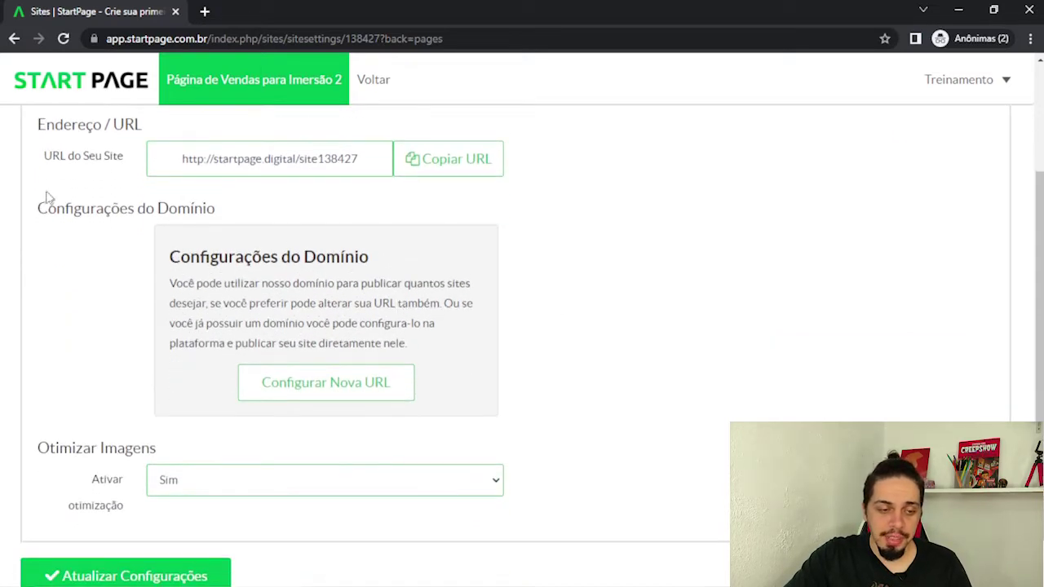
left_click(335, 389)
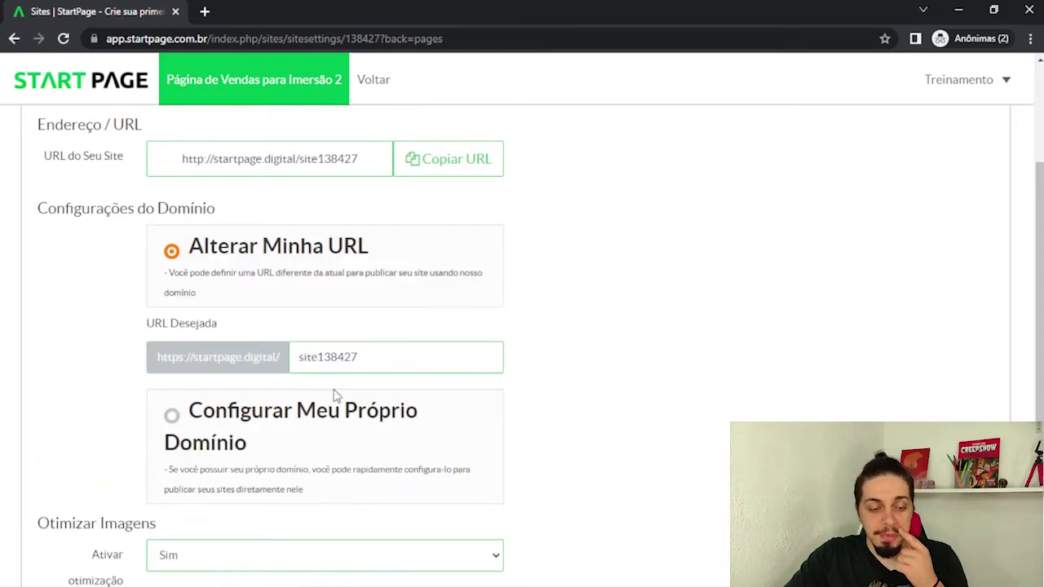
double_click(322, 348)
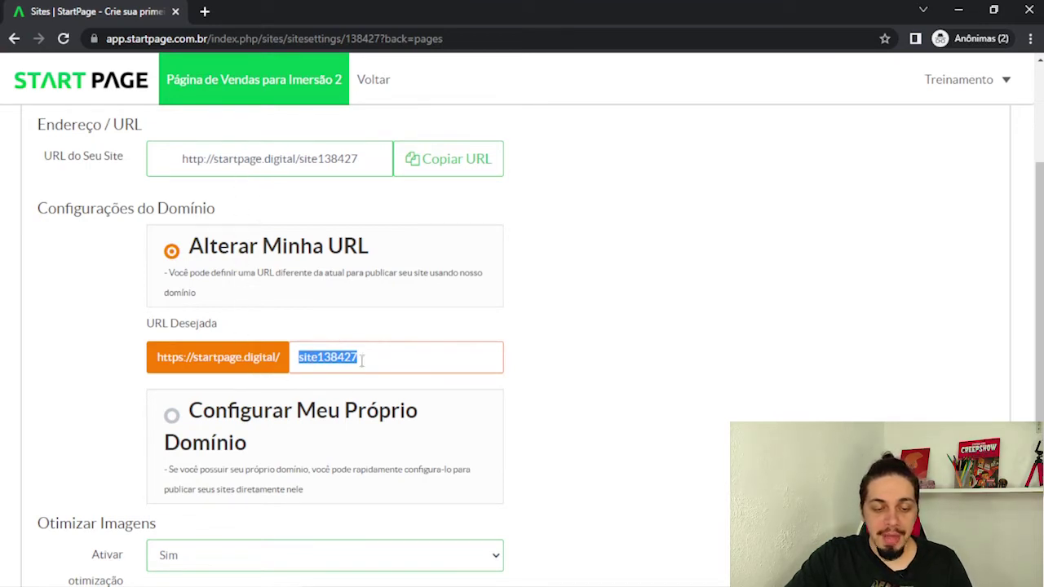
type("pagina-")
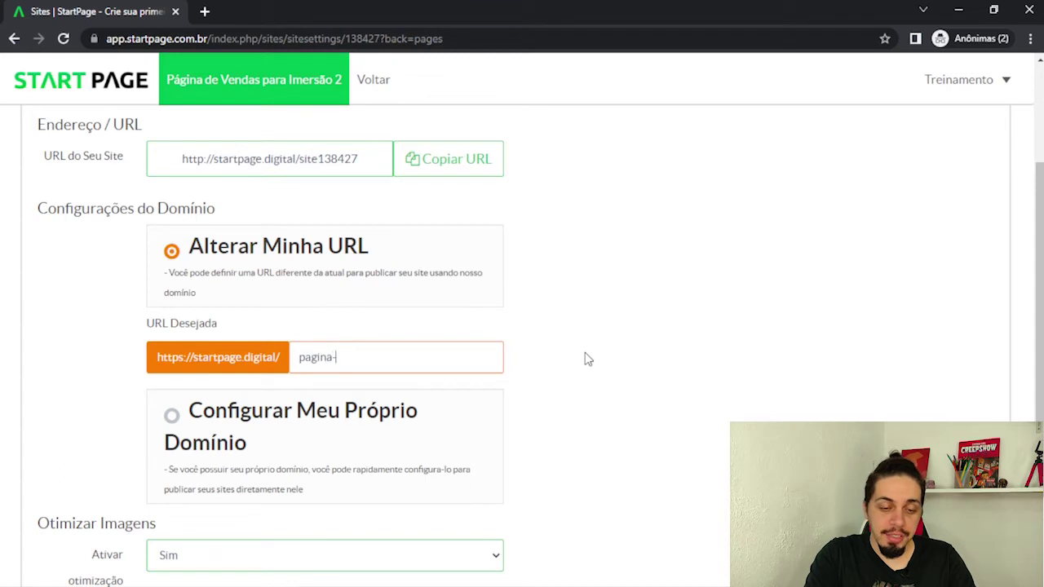
type("de-vendas-imersao")
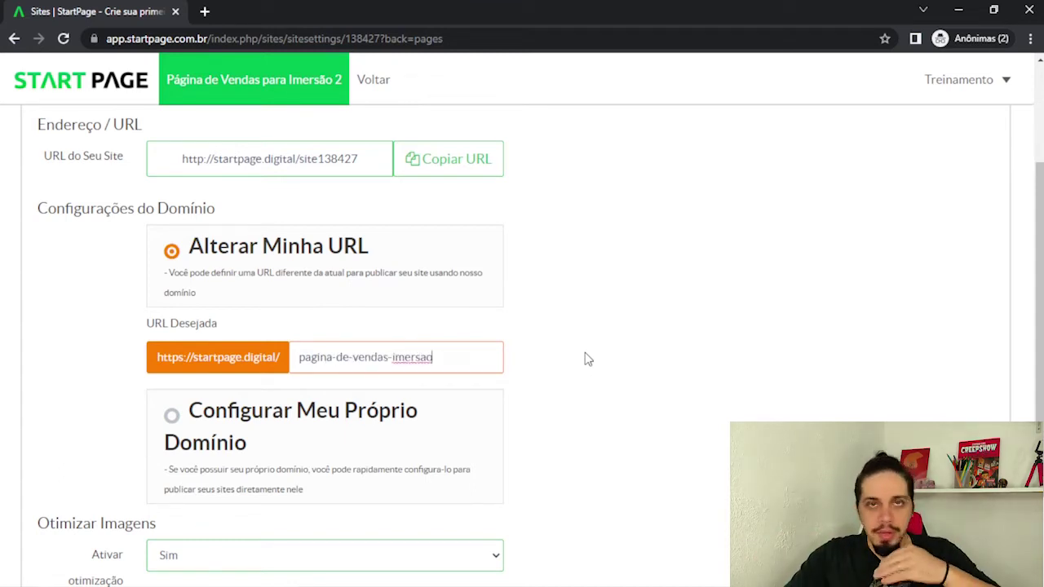
left_click(587, 359)
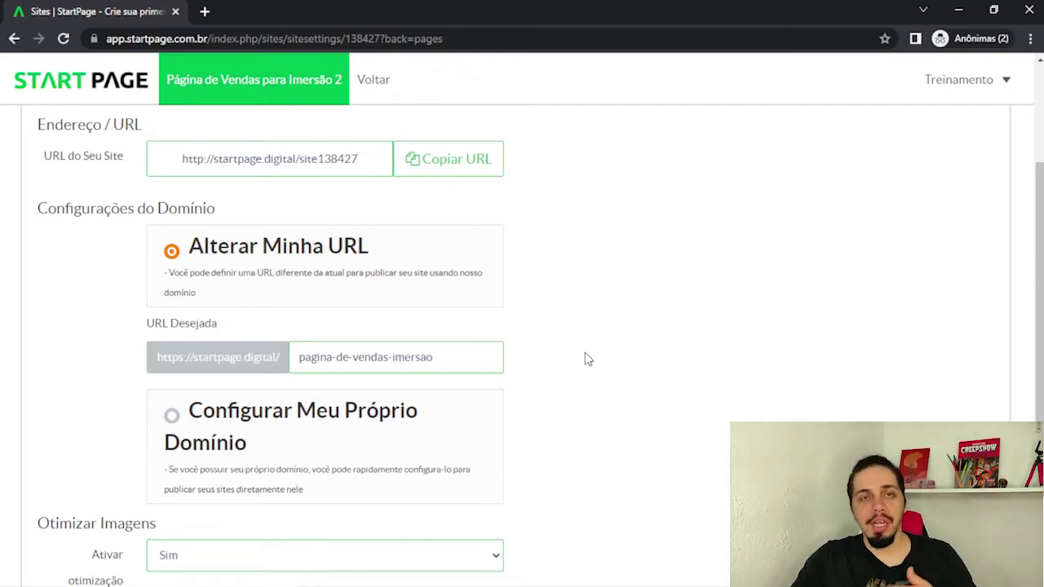
scroll(583, 357, "down", 3)
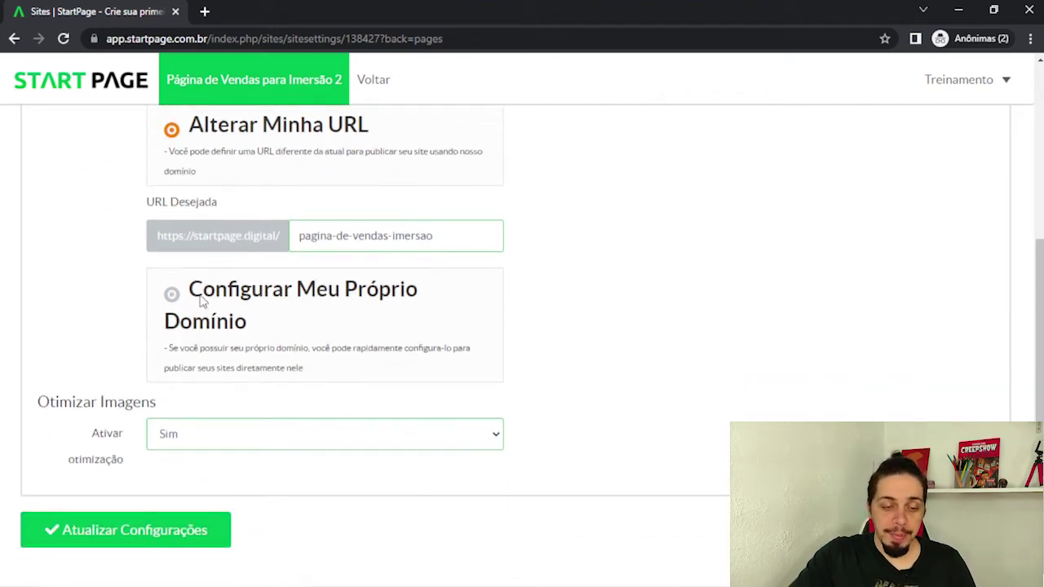
Select Configurar Meu Próprio Domínio and enter paginadevendasimersao.com.br as the domain address.
left_click(203, 297)
left_click(280, 352)
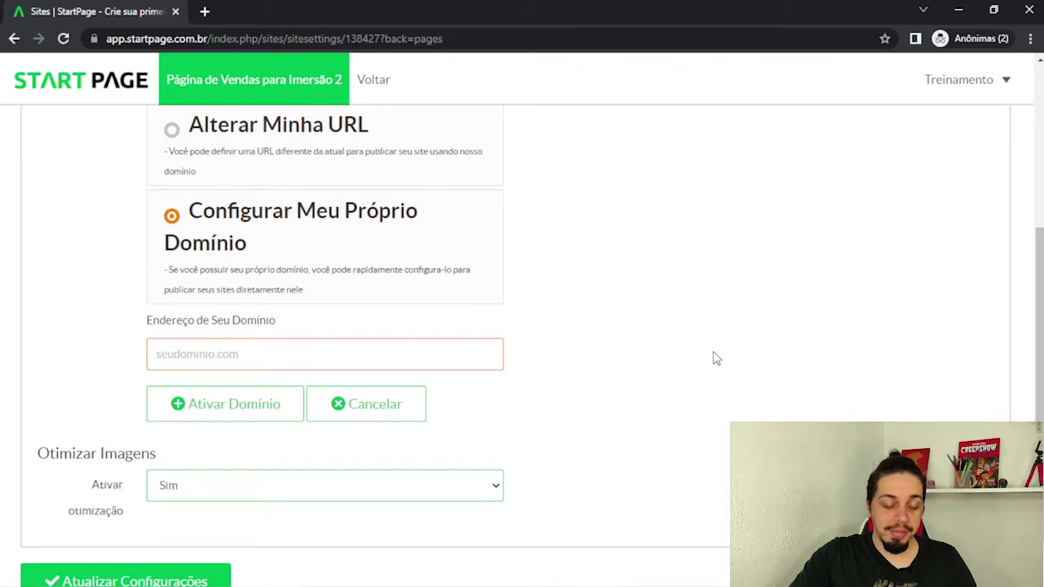
type("paginad")
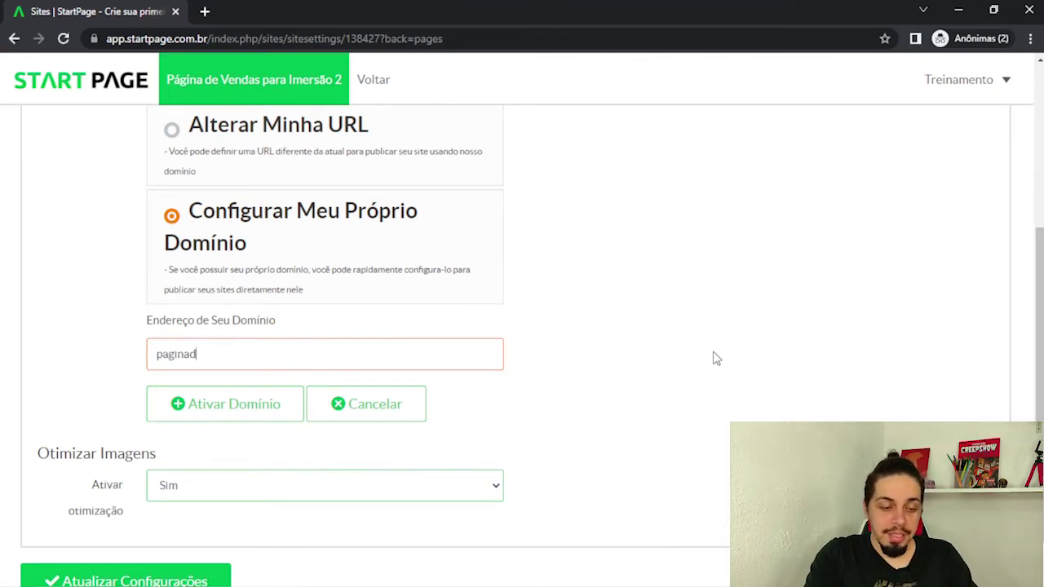
type("evendasimersao.com.br")
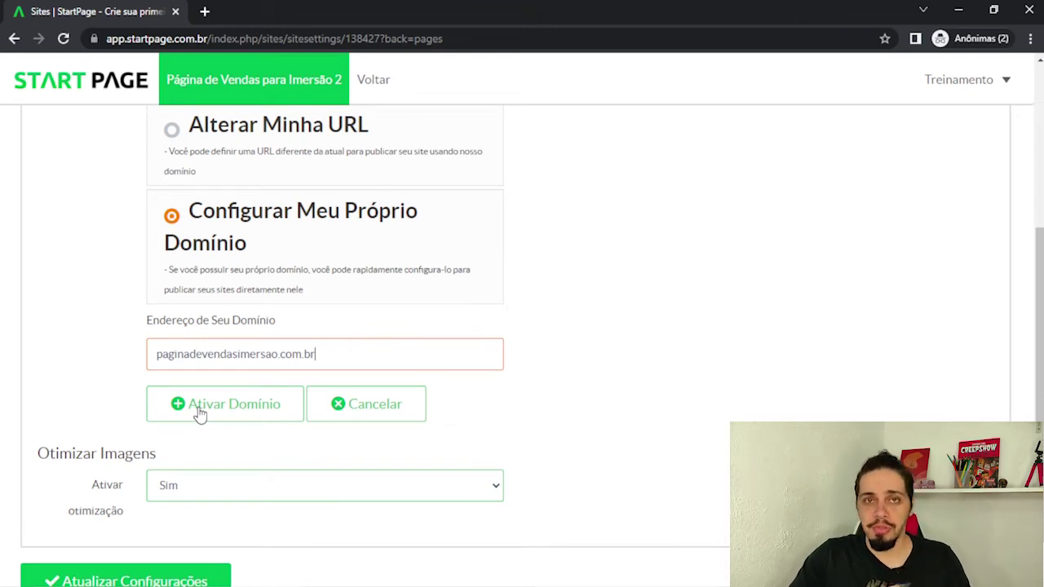
scroll(343, 363, "up", 2)
Return to Alterar Minha URL, set URL Desejada to minha-pagina-vendas, and save the settings.
left_click(233, 283)
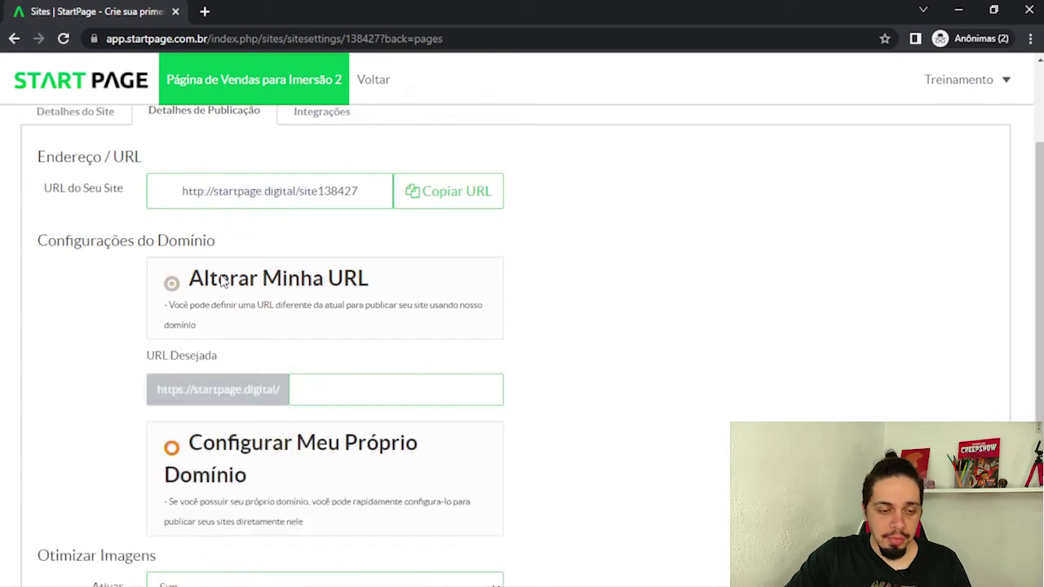
left_click(341, 400)
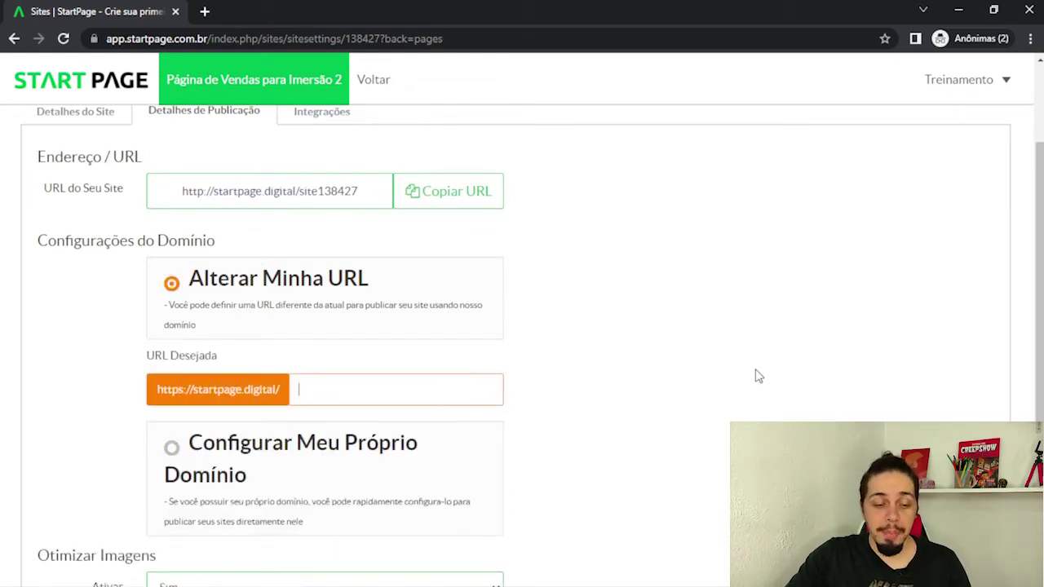
type("minha-pagi")
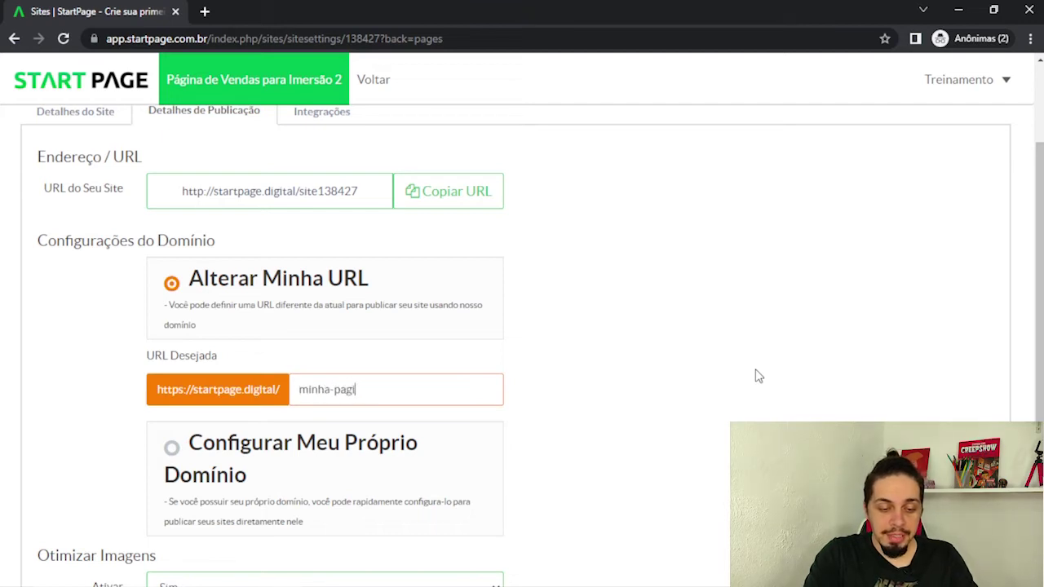
type("na-de-vendas")
left_click(757, 376)
scroll(622, 340, "down", 2)
left_click(43, 540)
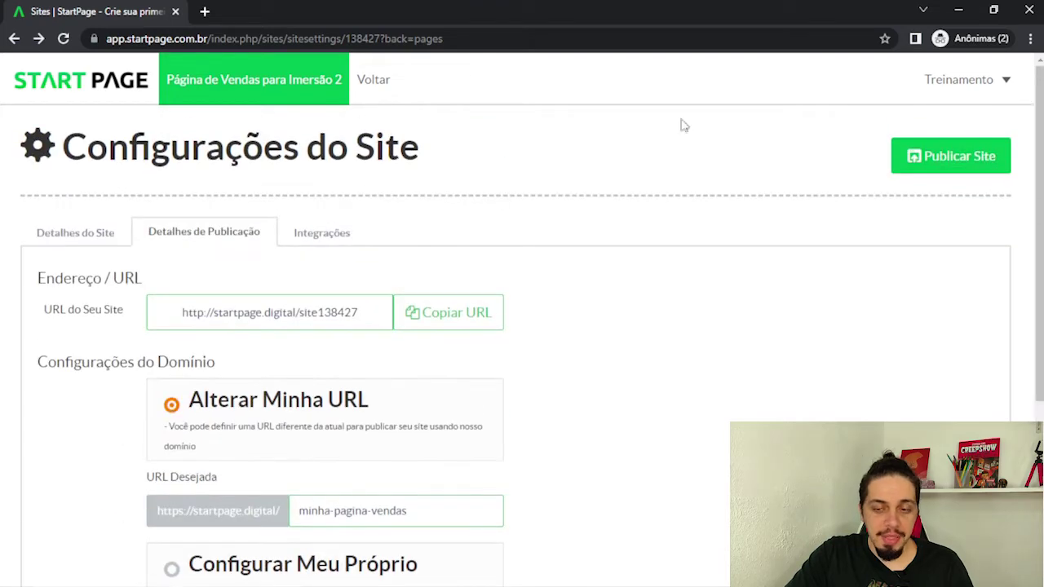
Publish the site and go back to the Sites list in the first tab.
left_click(986, 168)
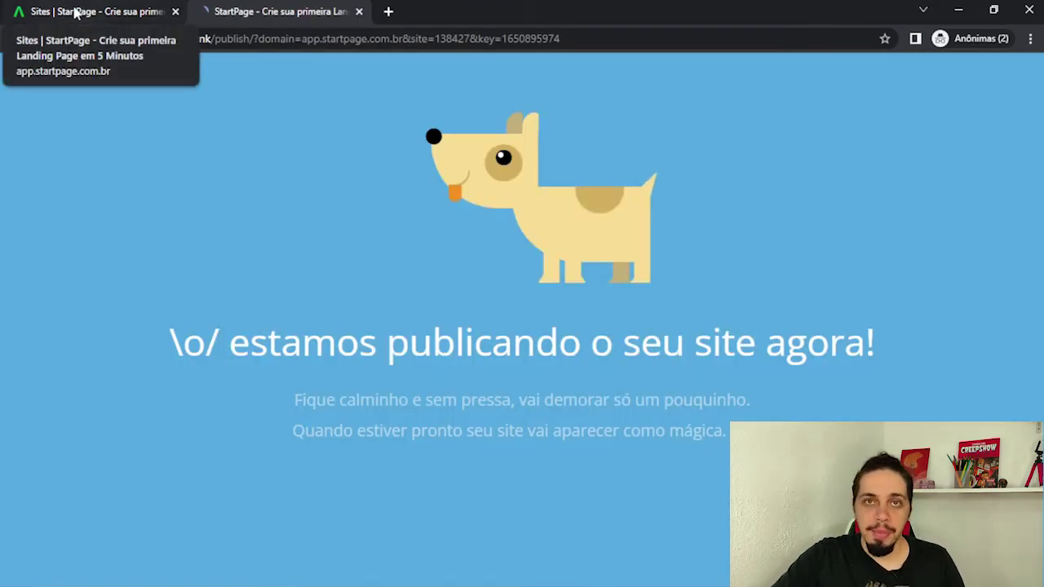
left_click(74, 11)
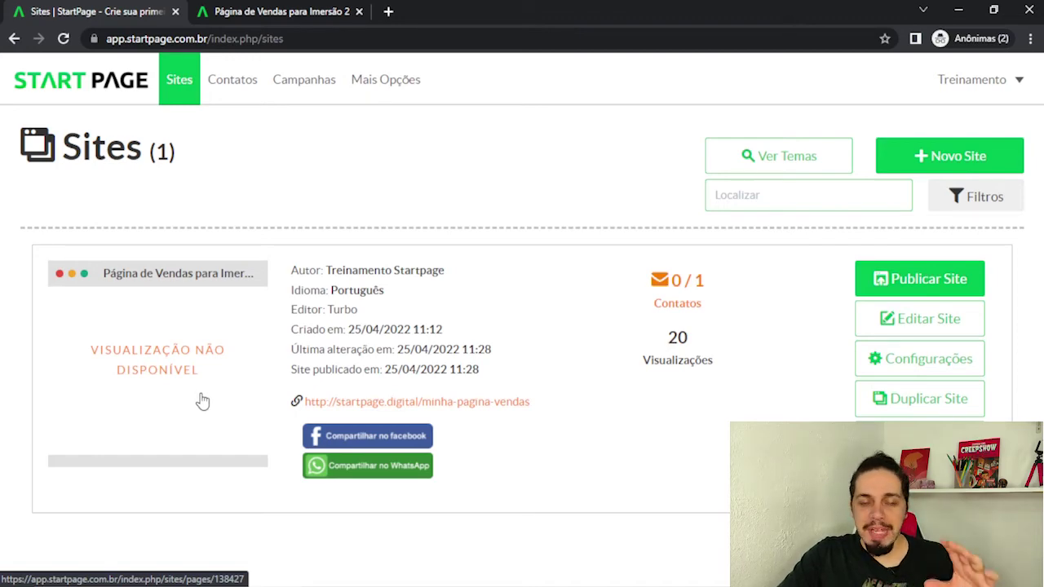
left_click(501, 402)
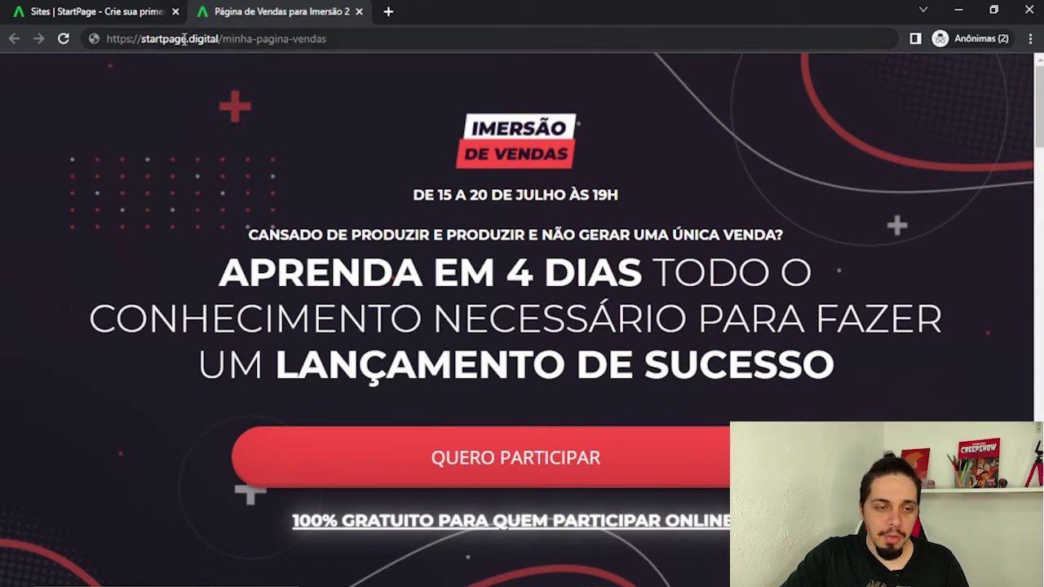
left_click(359, 39)
left_click(366, 40)
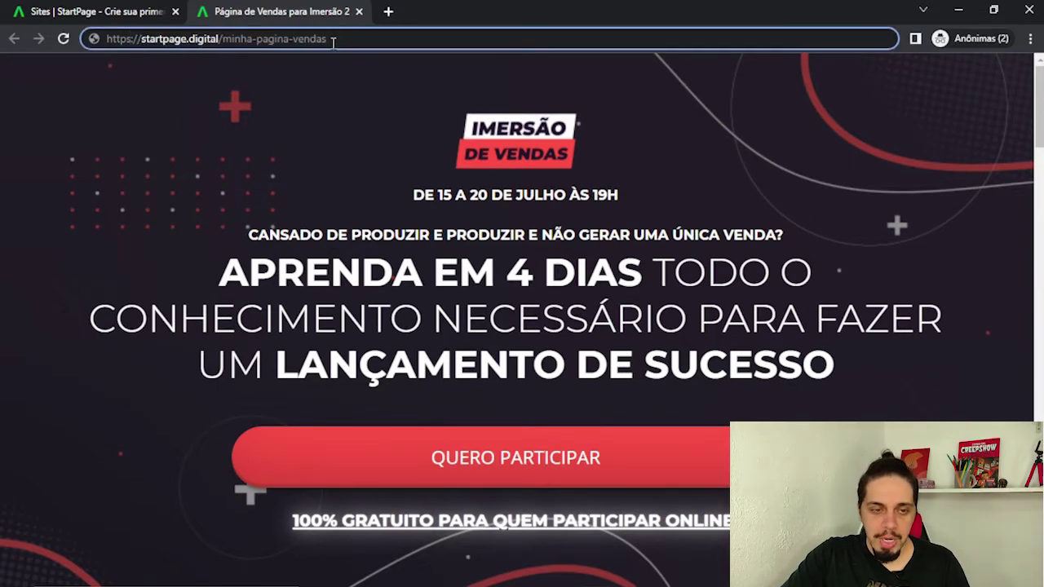
left_click_drag(328, 38, 130, 39)
left_click(191, 130)
scroll(149, 268, "down", 12)
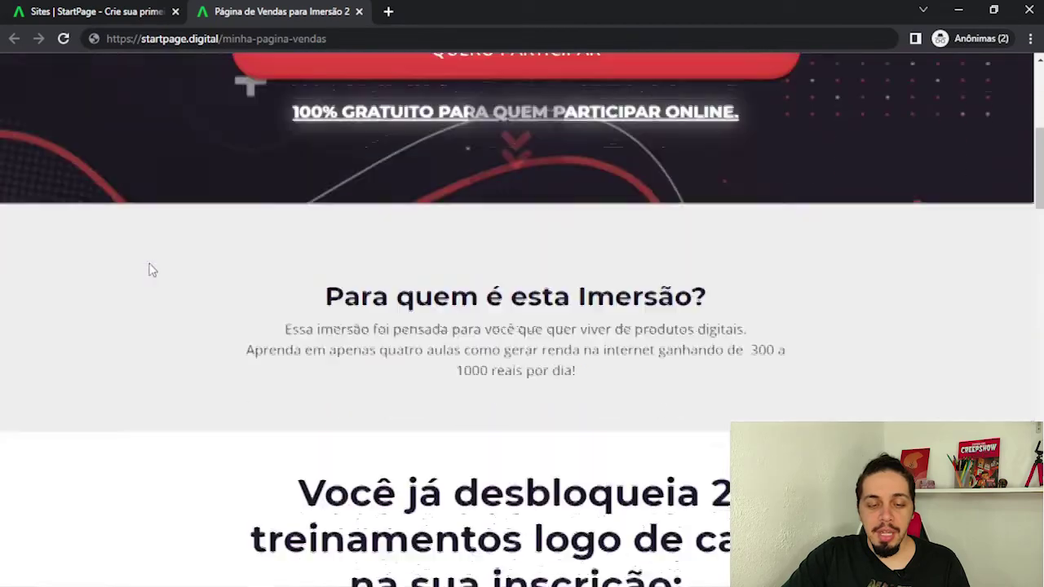
scroll(149, 269, "down", 15)
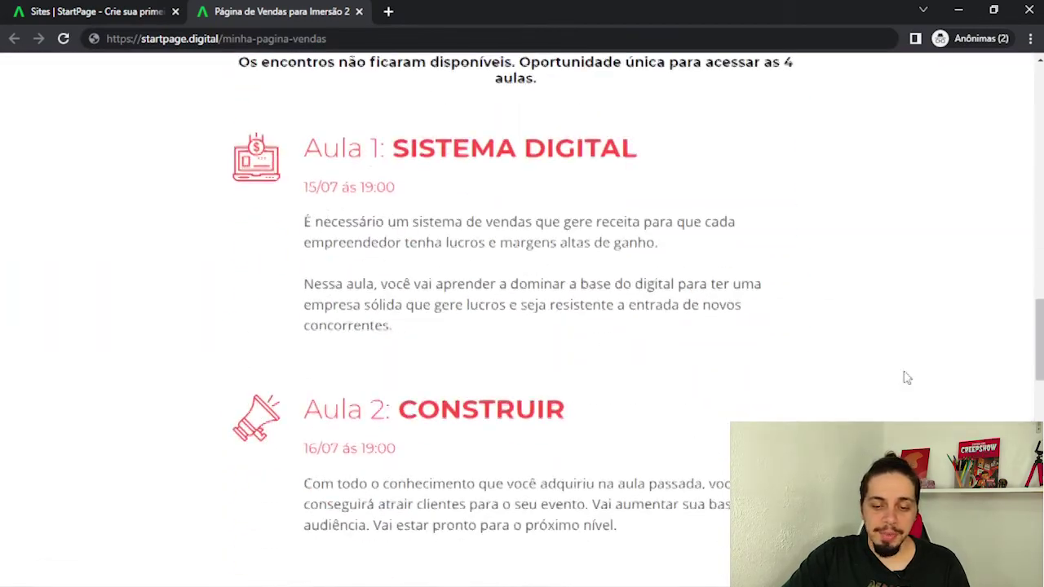
scroll(793, 391, "down", 3)
key("ctrl+Tab")
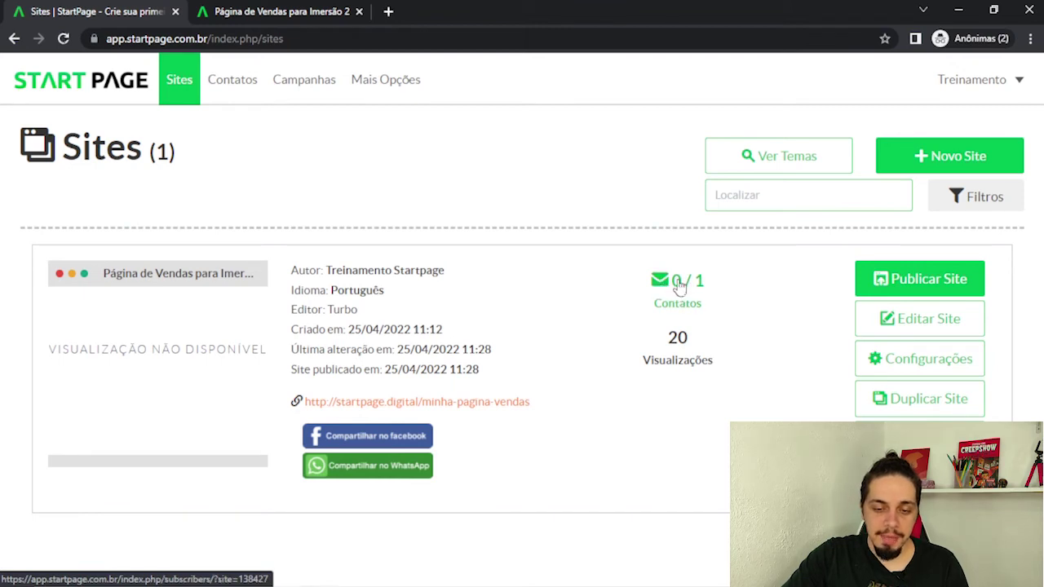
left_click(679, 285)
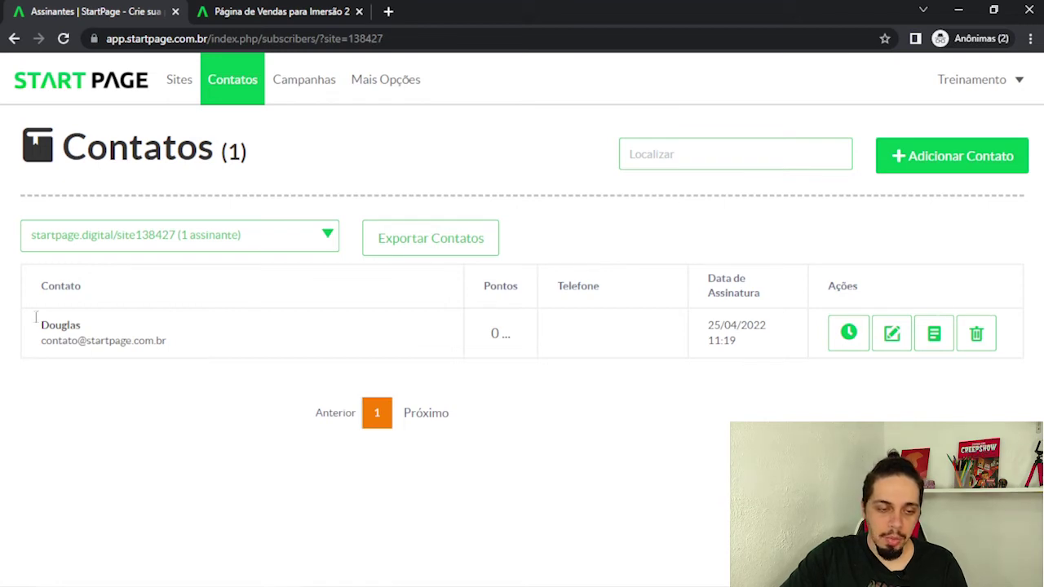
left_click_drag(47, 325, 205, 347)
left_click(220, 347)
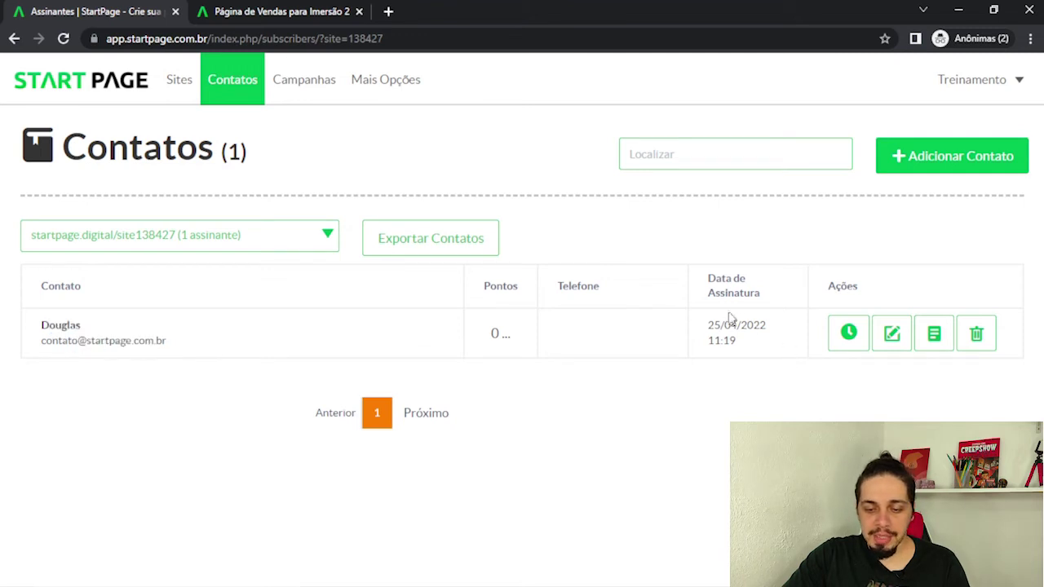